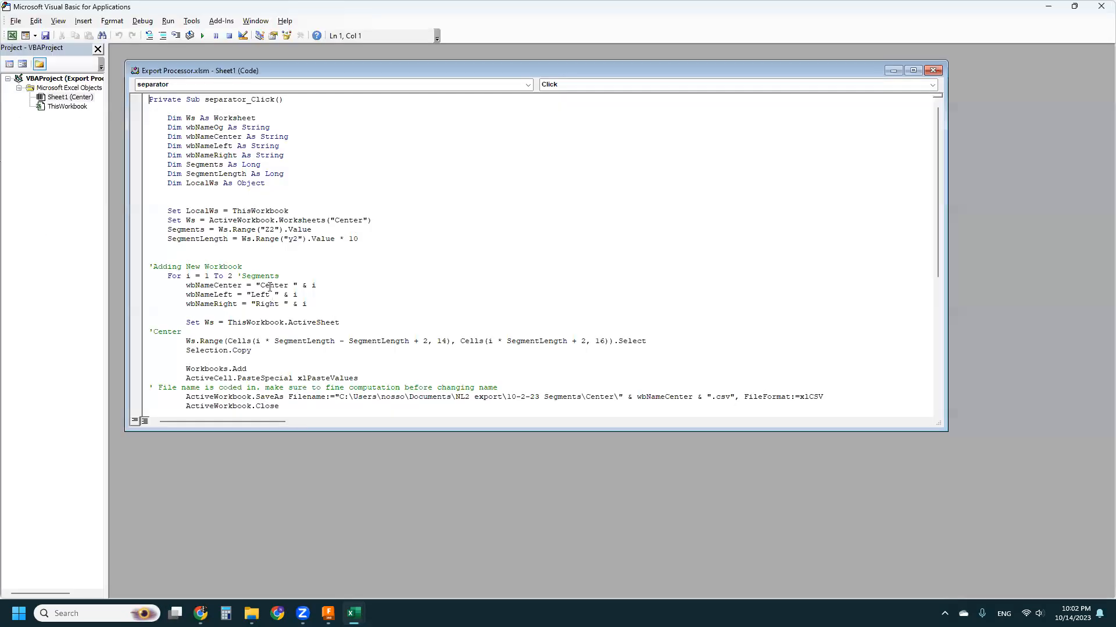
Step: Examine the separator macro's loop range, the Center cell selection and the CSV file format in its save line
double_click(229, 276)
left_click(234, 276)
left_click_drag(241, 273, 227, 276)
left_click(244, 285)
scroll(588, 330, "down", 2)
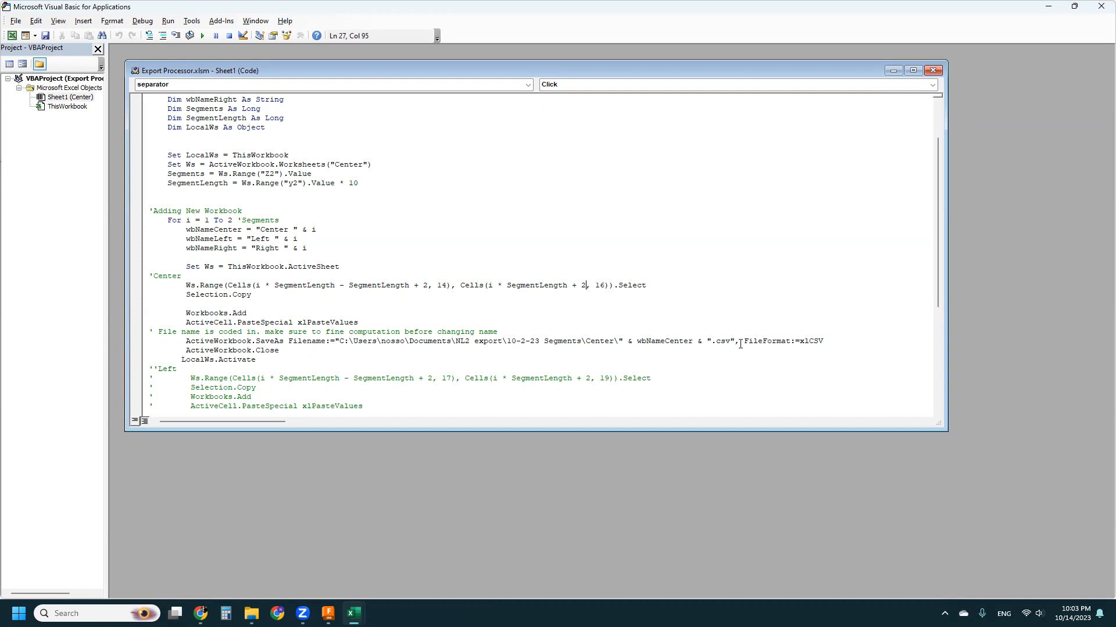
left_click_drag(735, 342, 823, 338)
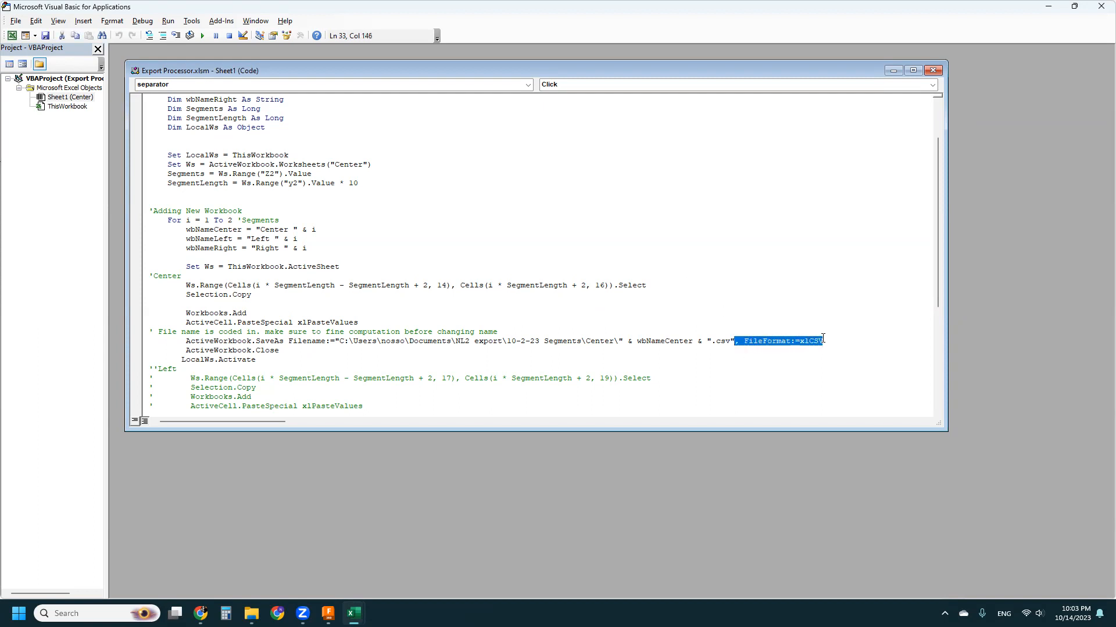
left_click(732, 341)
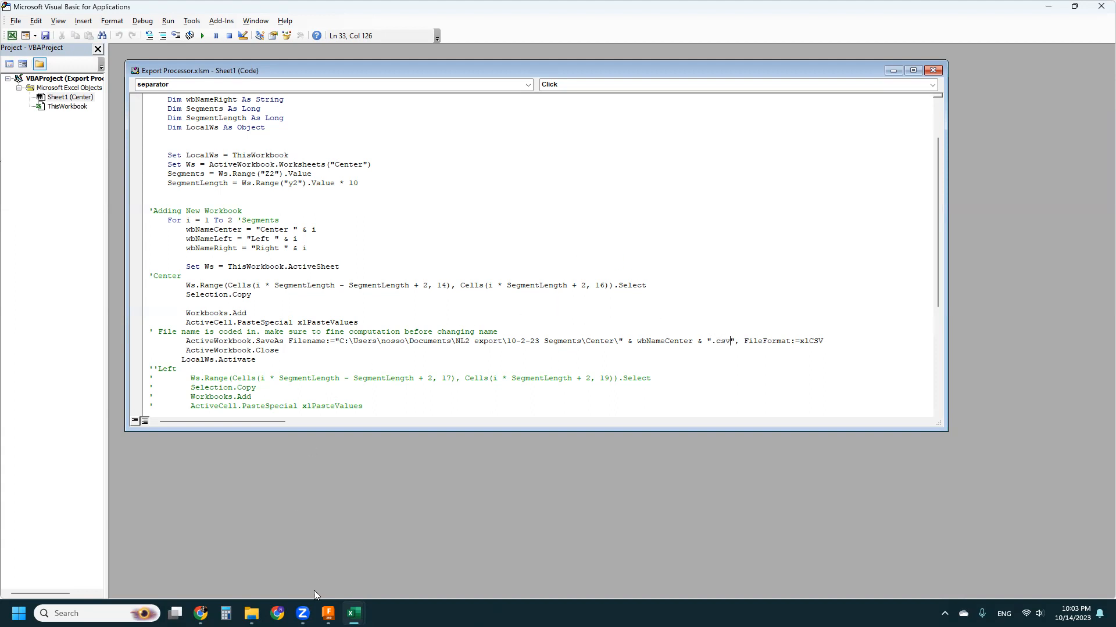
Step: Switch to Fusion 360, delete the existing spline sketch and open the Scripts and Add-Ins dialog at the ImportSplineCSV script
left_click(328, 614)
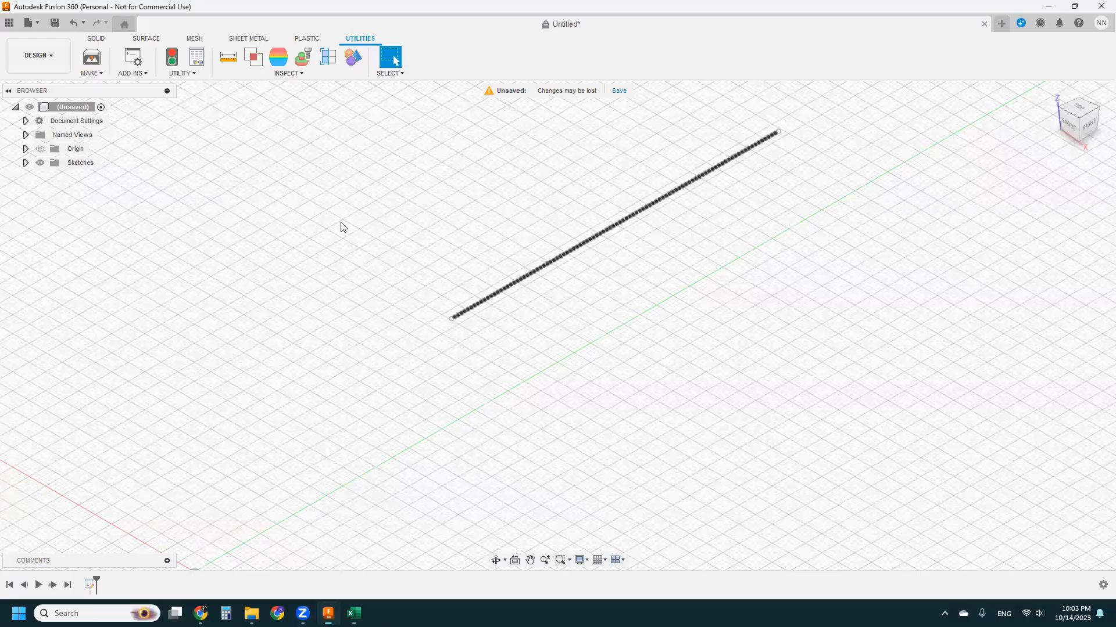
left_click(91, 585)
right_click(91, 585)
left_click(112, 501)
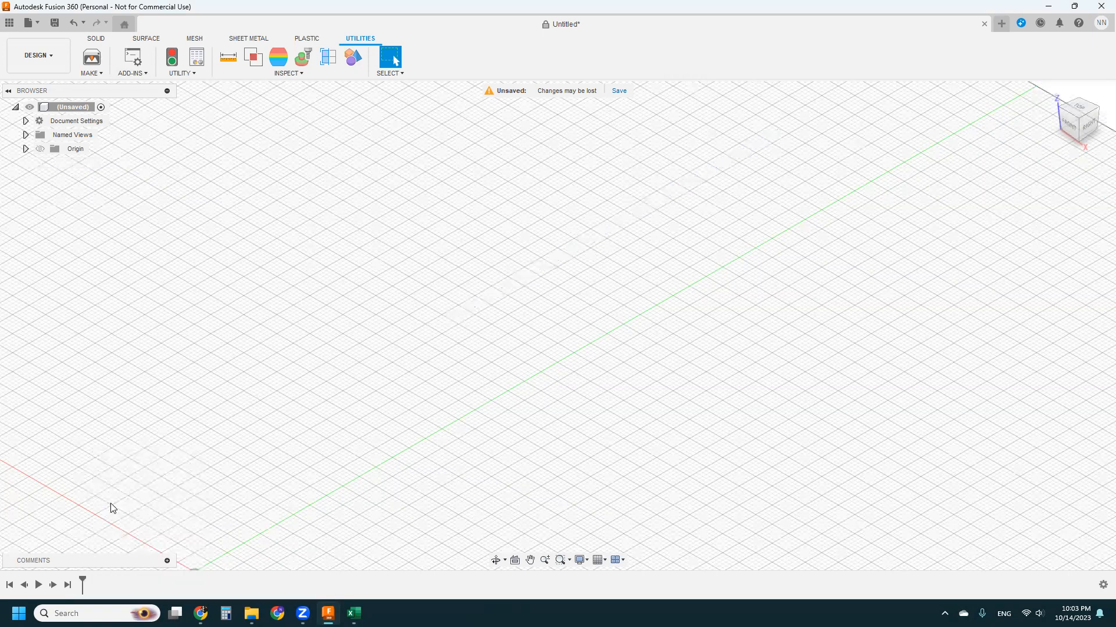
left_click(130, 61)
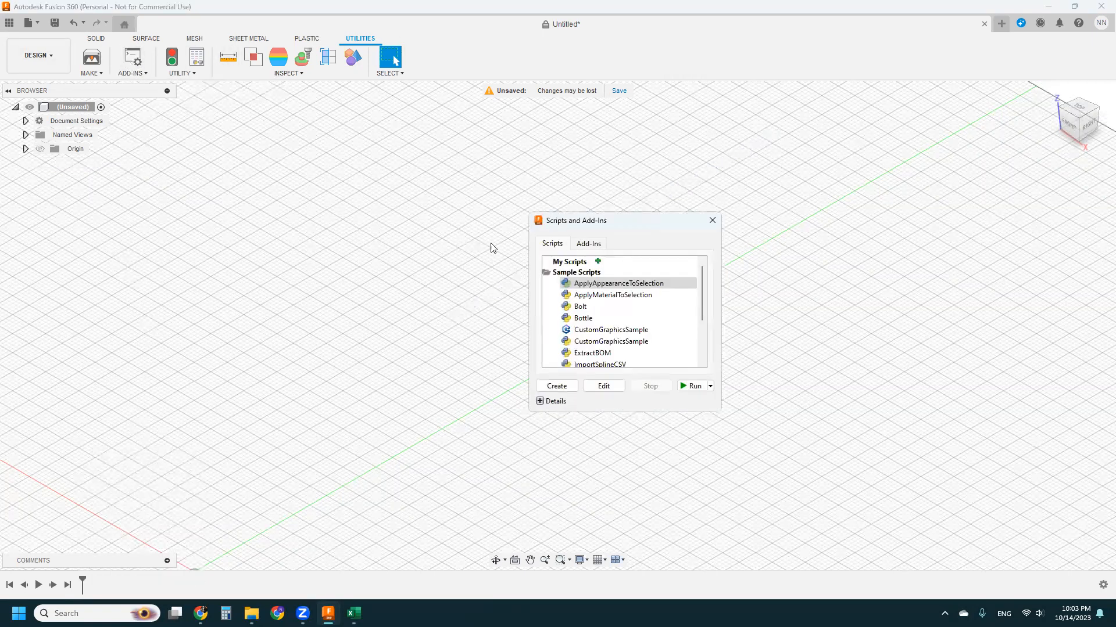
left_click(641, 362)
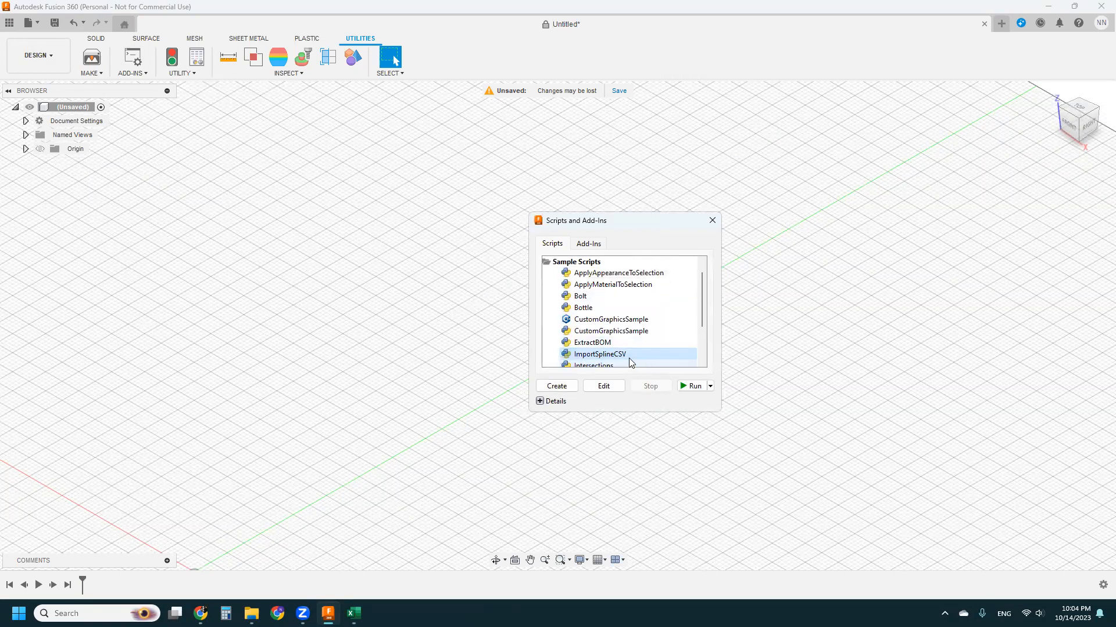
Step: Switch to File Explorer and check the contents of the Center folder inside 10-2-23 Segments
left_click(251, 612)
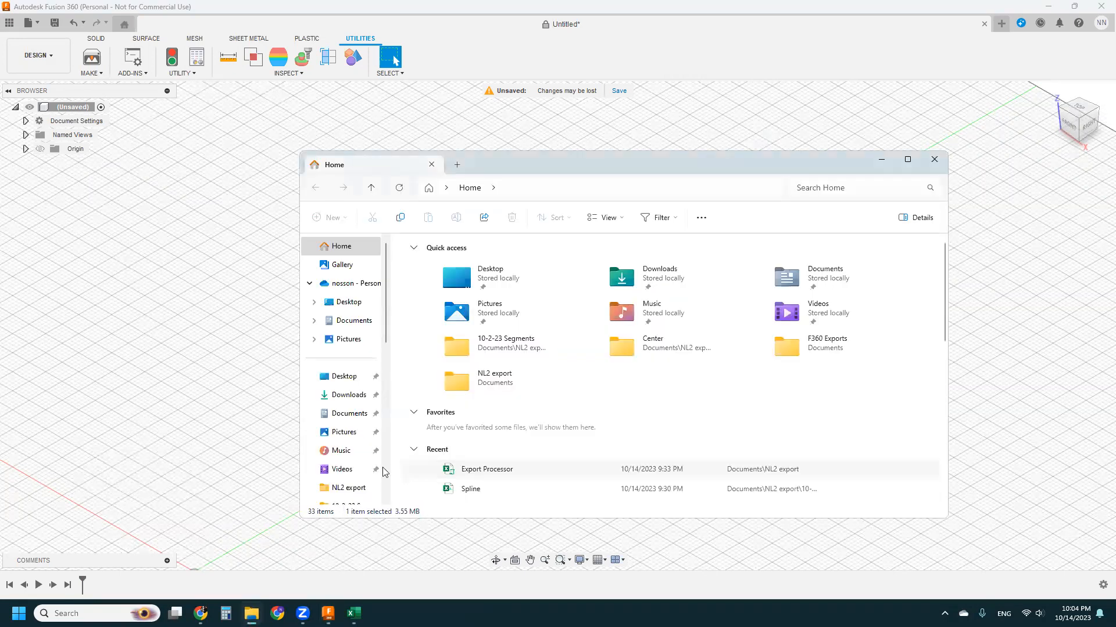
double_click(500, 343)
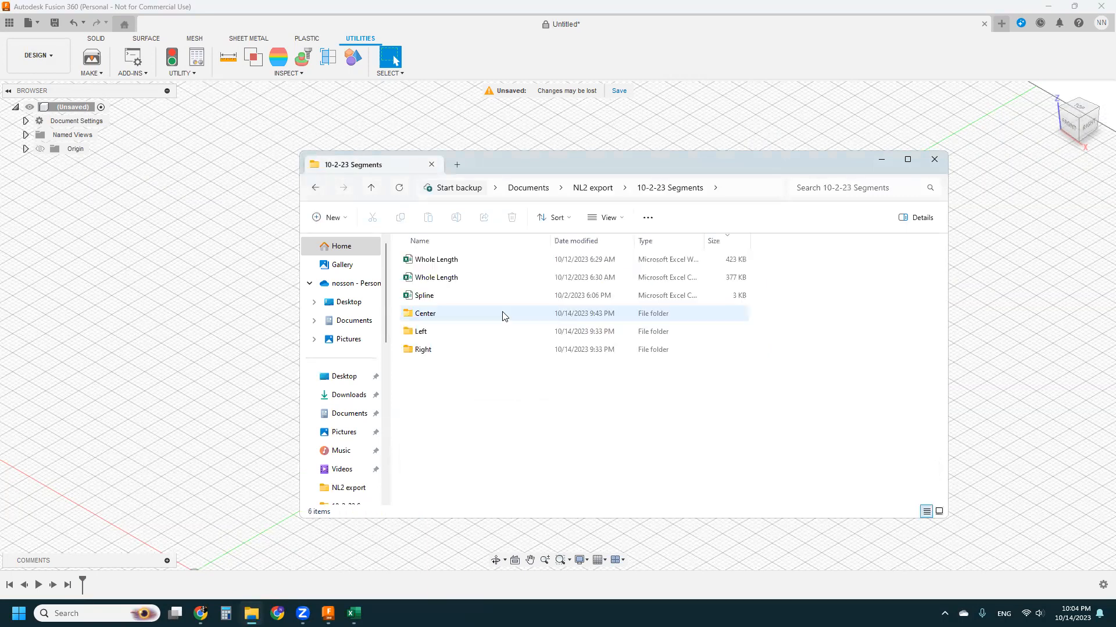
double_click(499, 319)
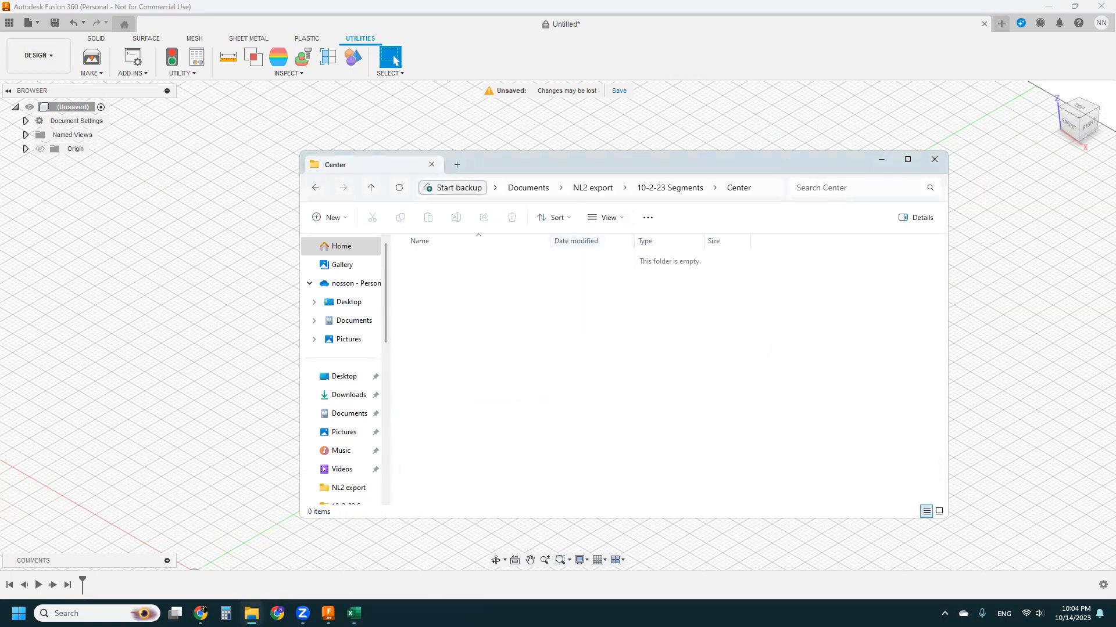
Step: In the Excel workbook's VBA editor, uncomment the Left and Right export blocks of the separator macro and save the code
left_click(354, 613)
left_click(314, 561)
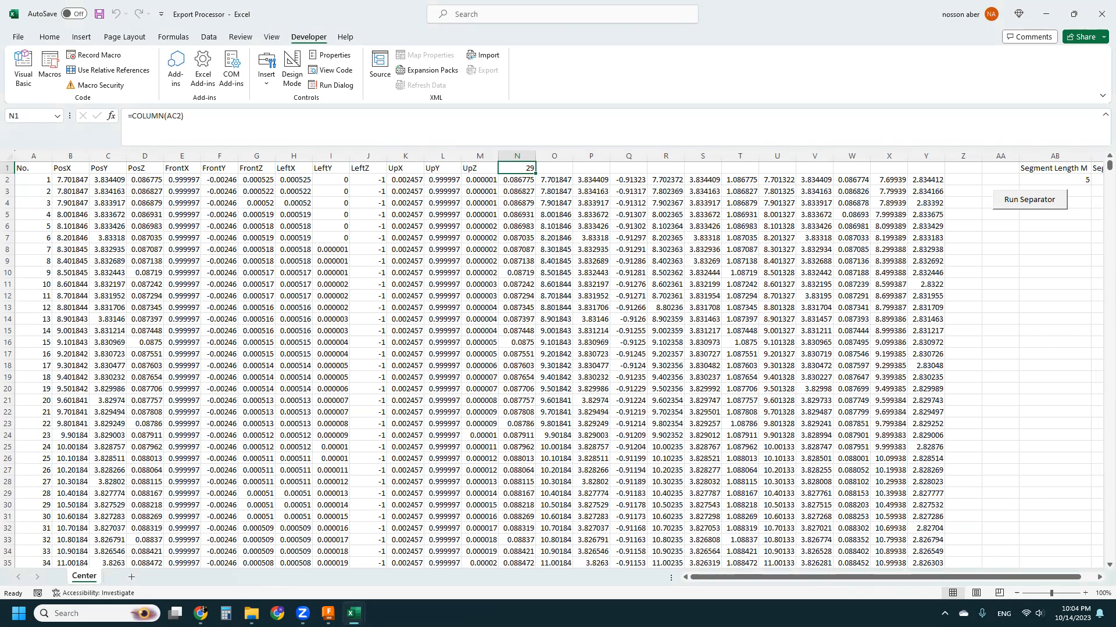
mouse_move(302, 613)
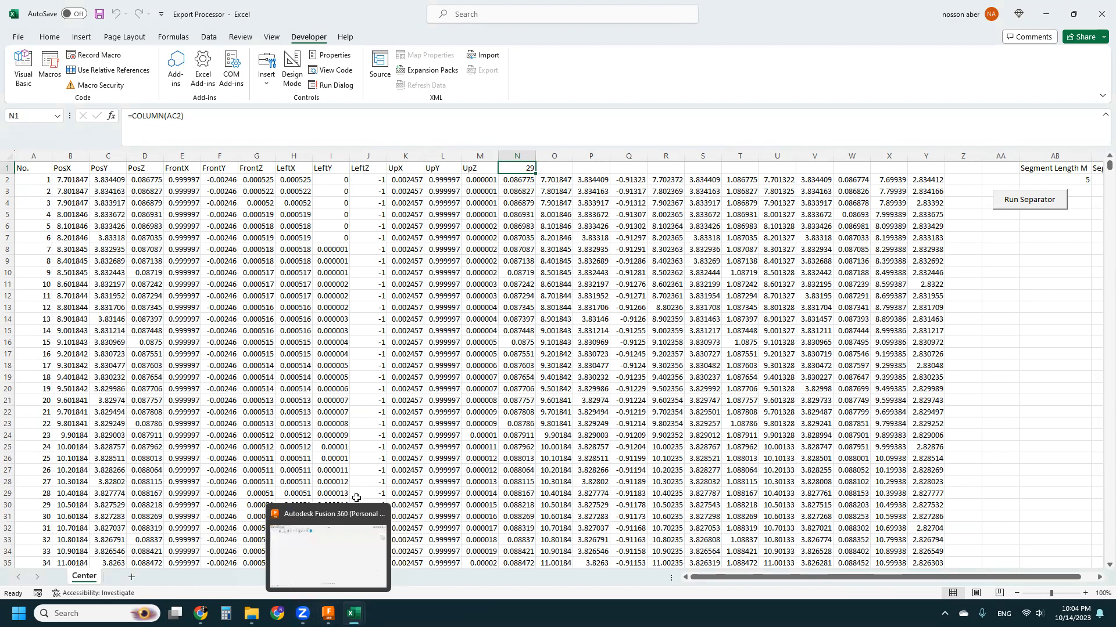
mouse_move(354, 613)
left_click(440, 552)
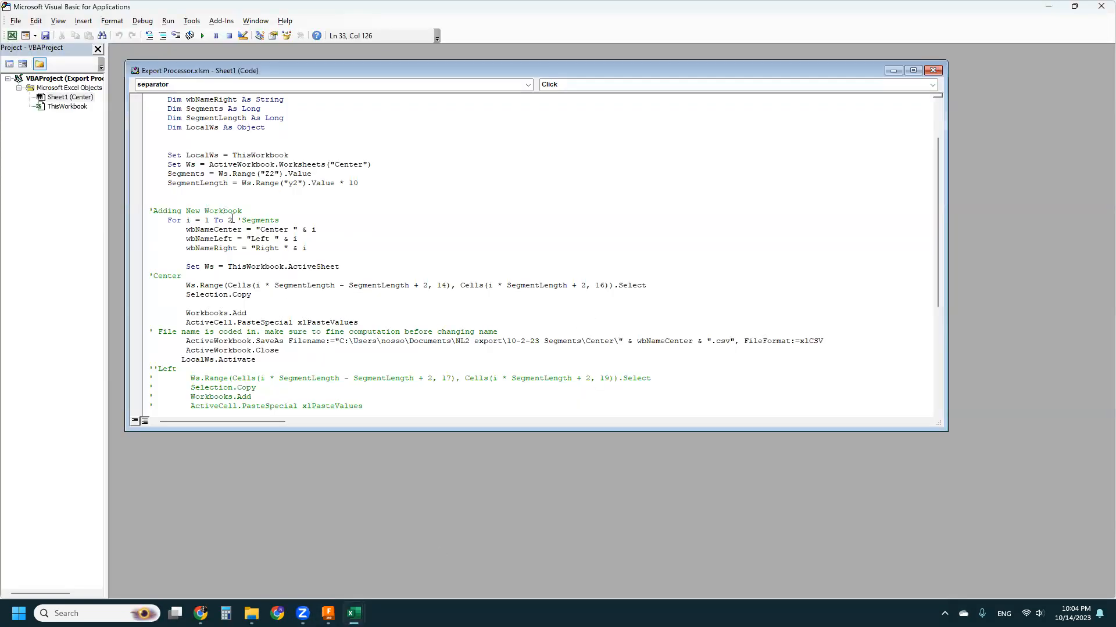
scroll(220, 292, "down", 6)
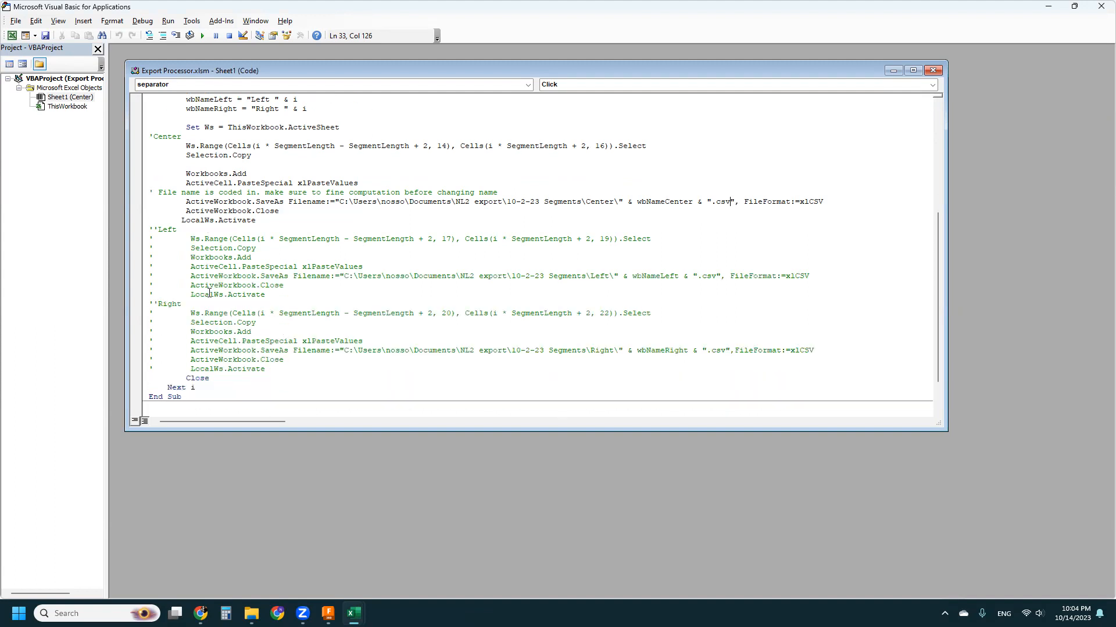
left_click_drag(152, 201, 265, 341)
left_click(149, 36)
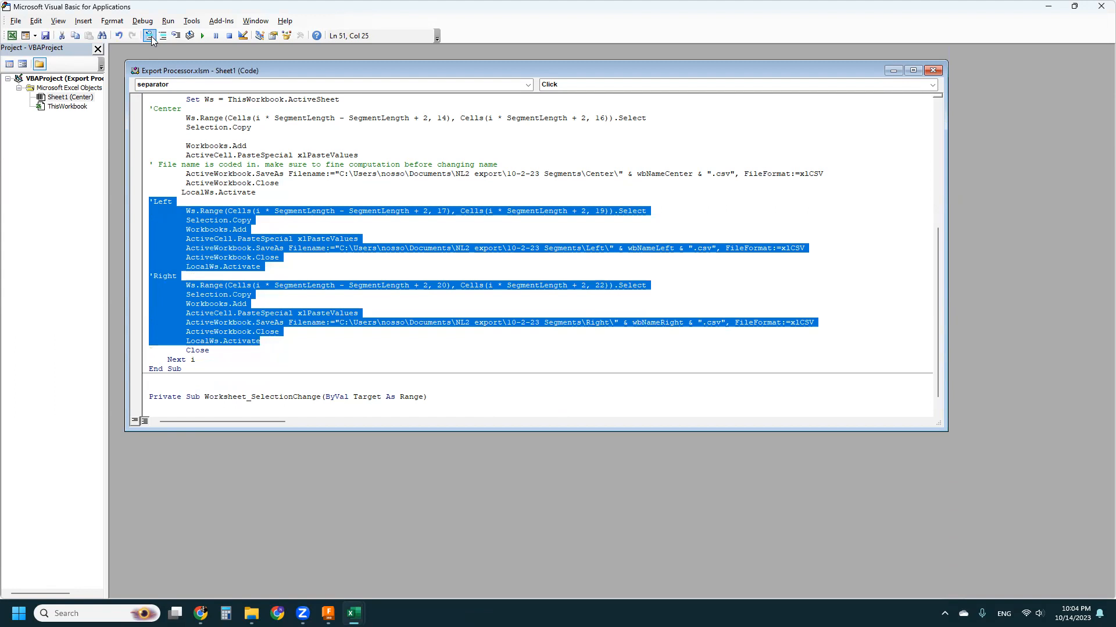
left_click(190, 35)
left_click(45, 35)
Step: Return to the Export Processor worksheet and run the separator to export the segment CSV files
mouse_move(353, 614)
left_click(290, 546)
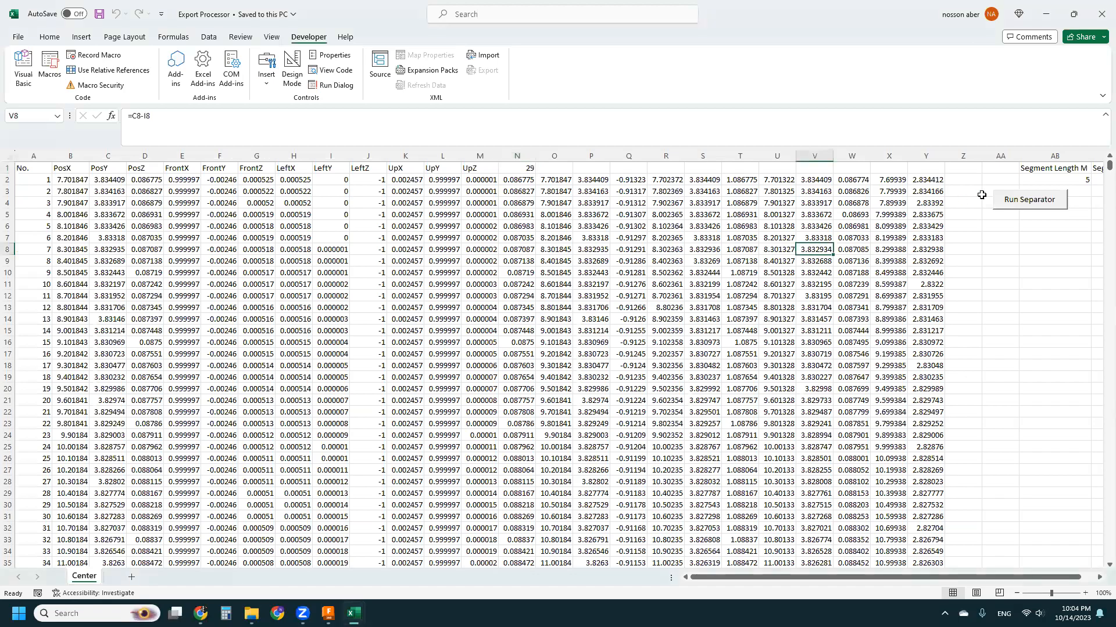
left_click(1011, 206)
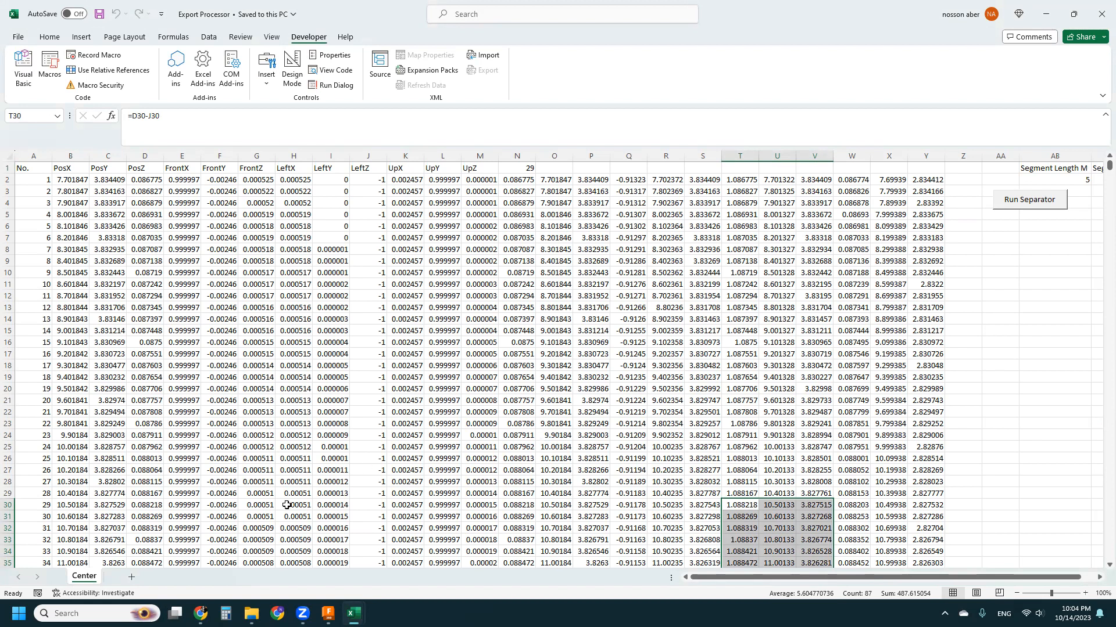
Step: Switch to Fusion 360 and import the Center 1 CSV file as a spline with the ImportSplineCSV script
mouse_move(354, 613)
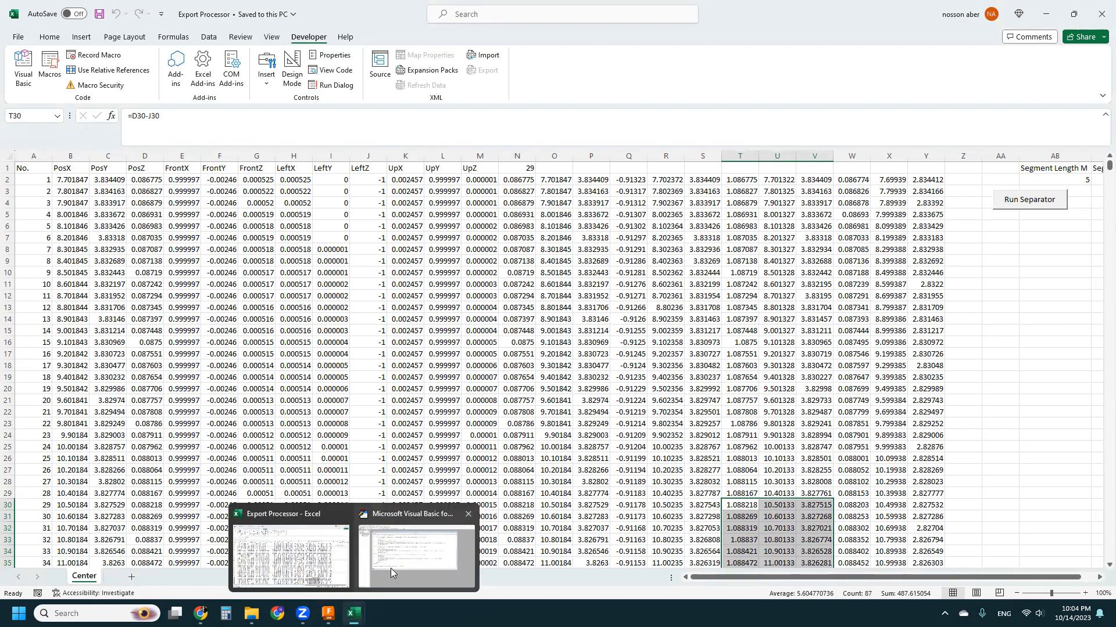
left_click(329, 613)
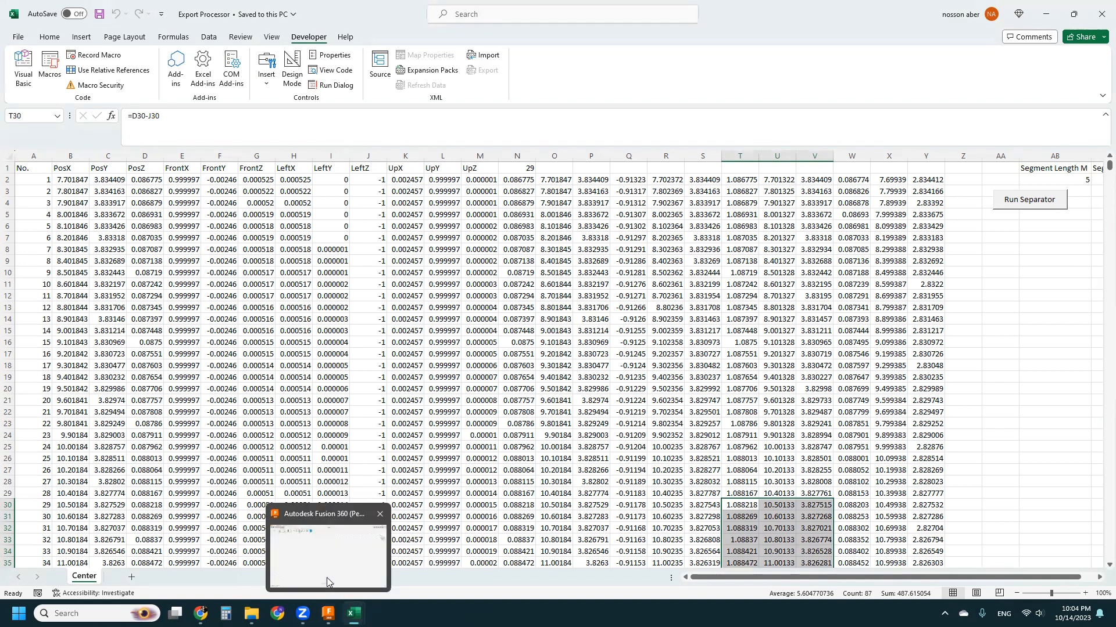
left_click(326, 577)
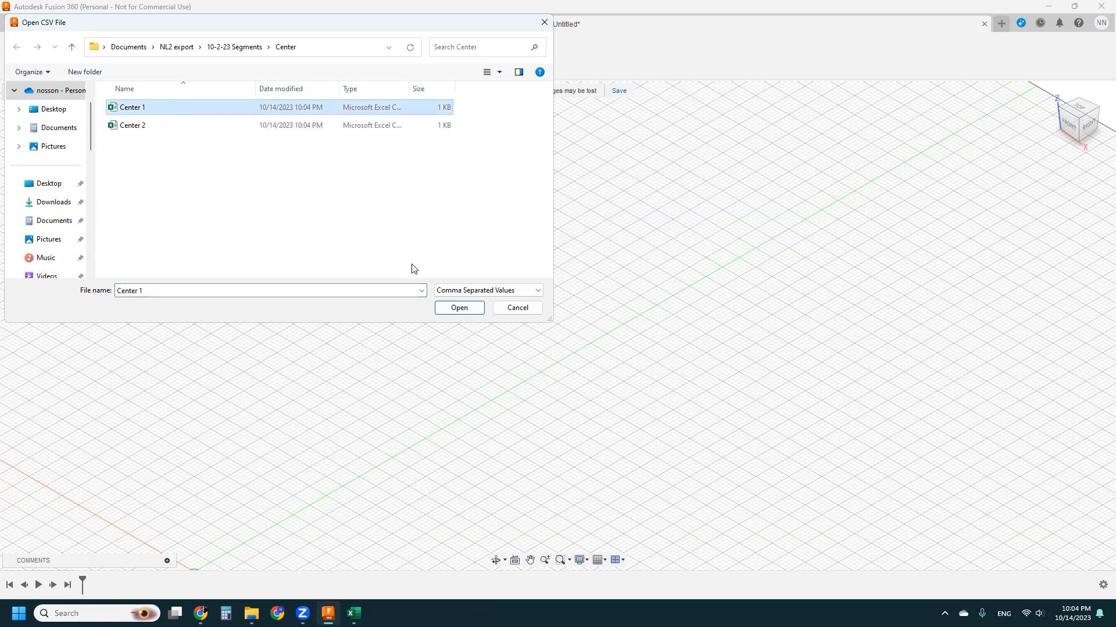
left_click(455, 310)
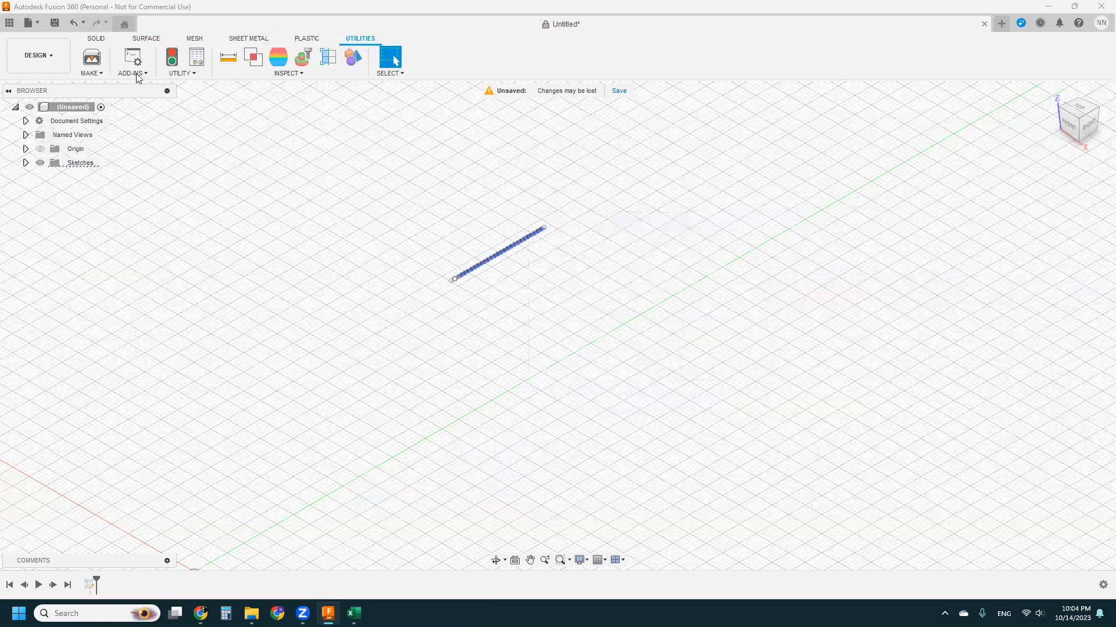
Step: Run ImportSplineCSV again and import the Left 1 file from the Left folder of 10-2-23 Segments
left_click(144, 63)
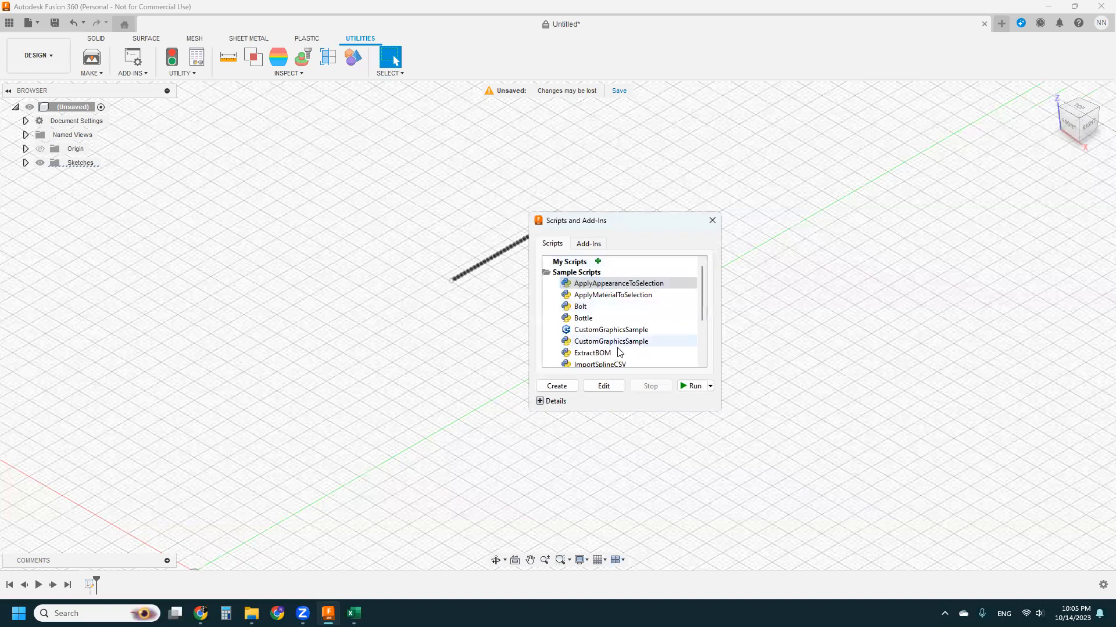
double_click(622, 365)
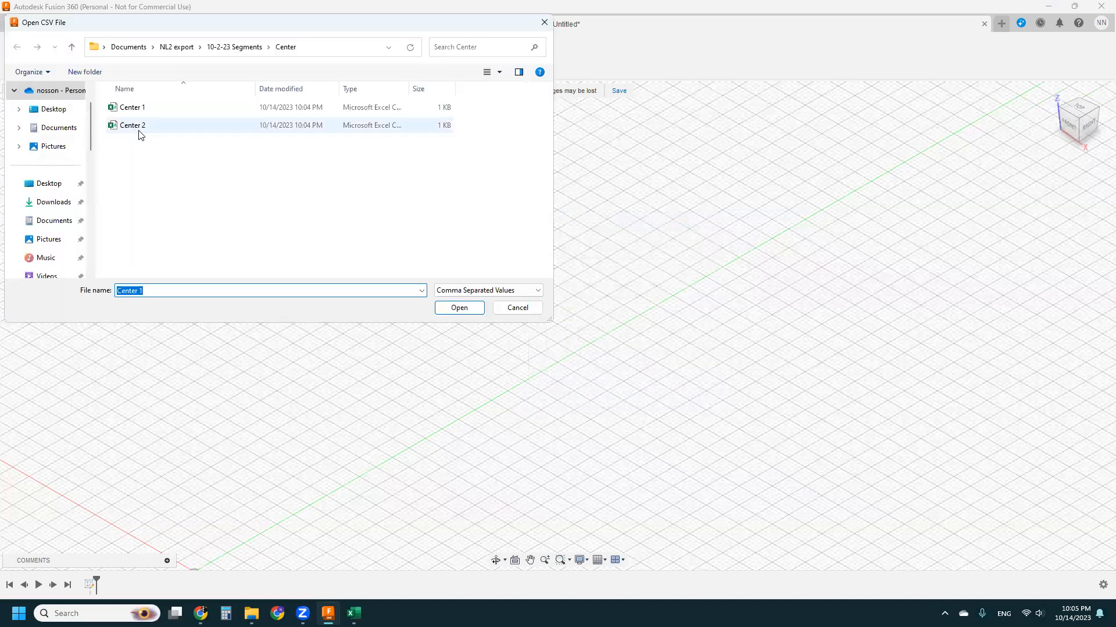
left_click(260, 49)
double_click(171, 127)
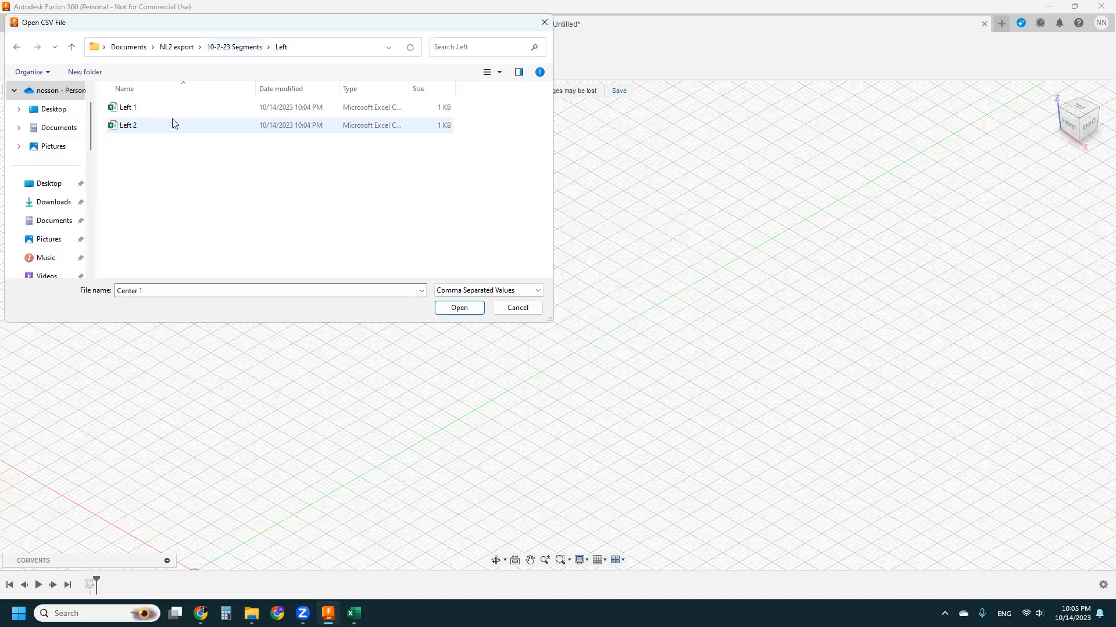
left_click(173, 113)
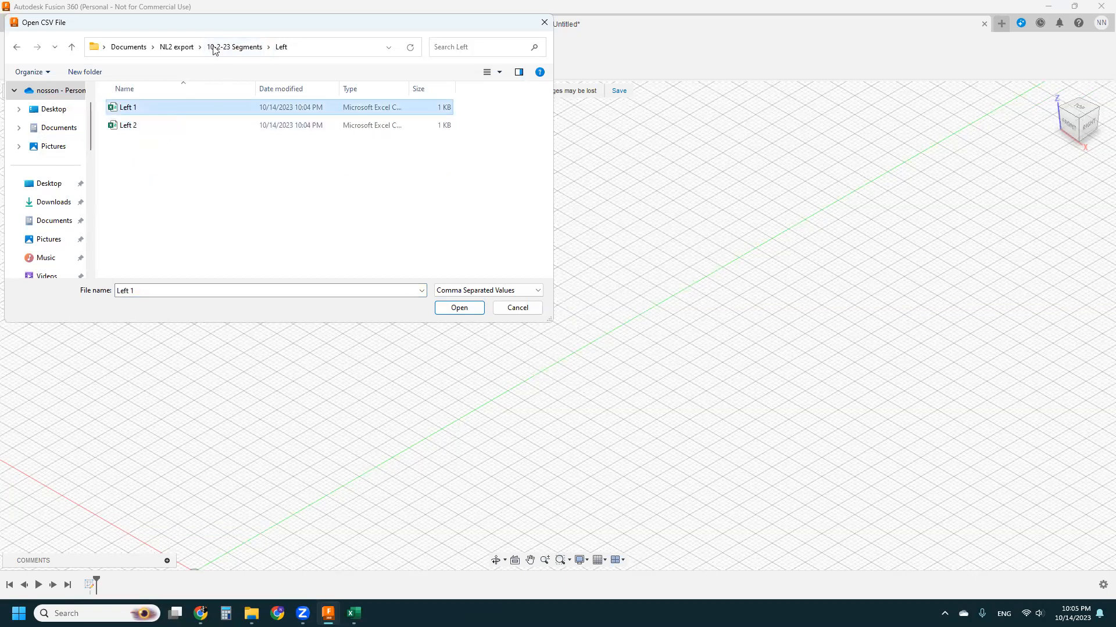
key("Return")
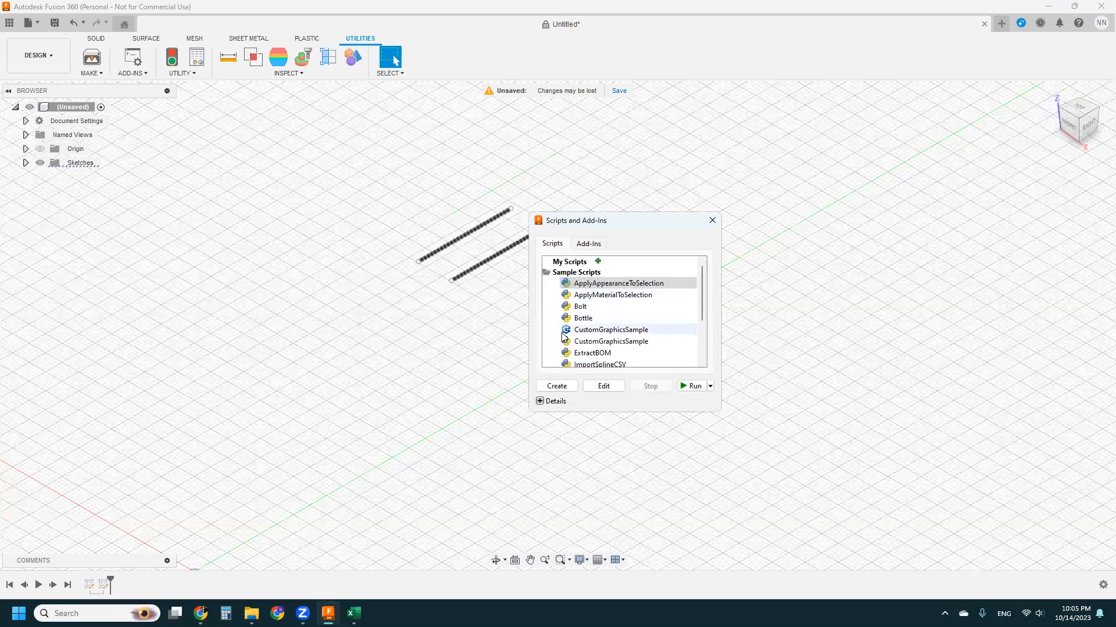
Step: Import the Right 2 file from the Right folder with ImportSplineCSV, then undo that import
double_click(601, 365)
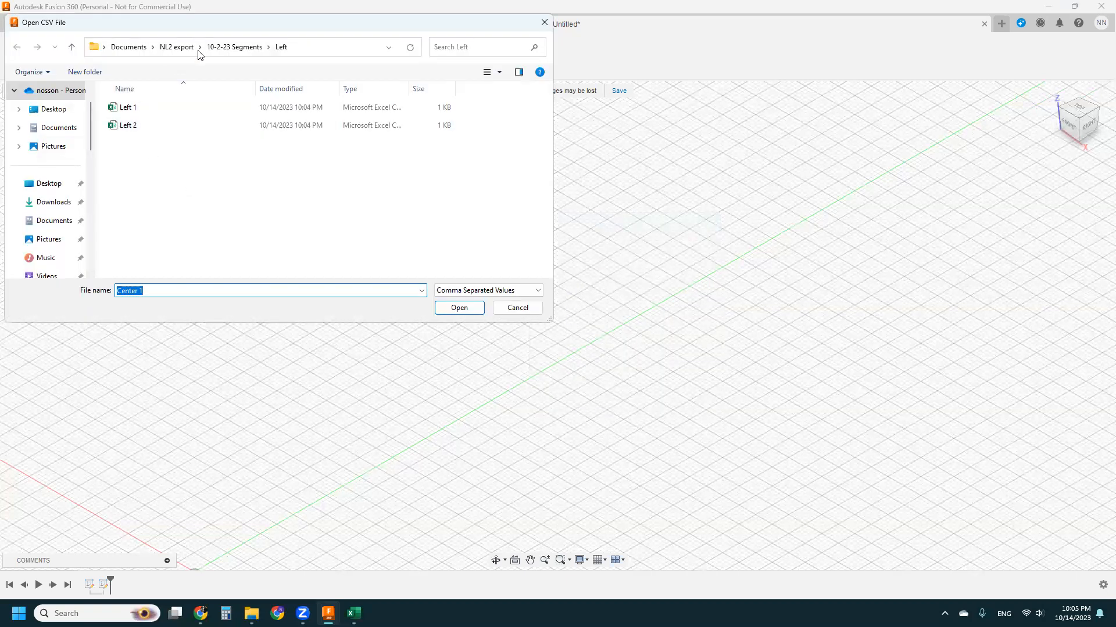
left_click(242, 47)
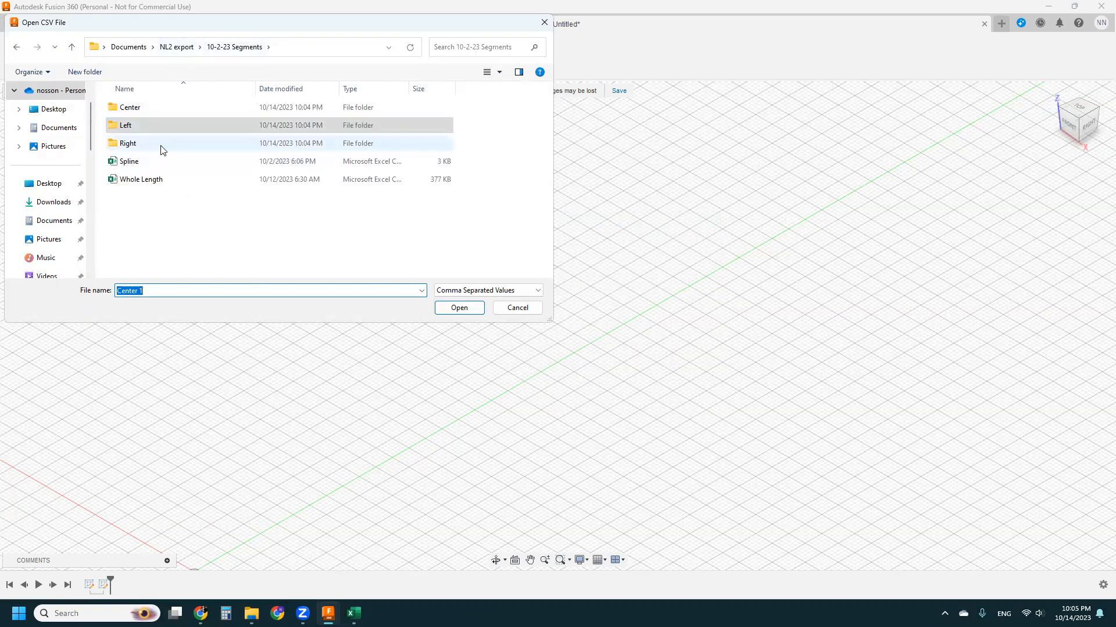
double_click(162, 143)
double_click(164, 125)
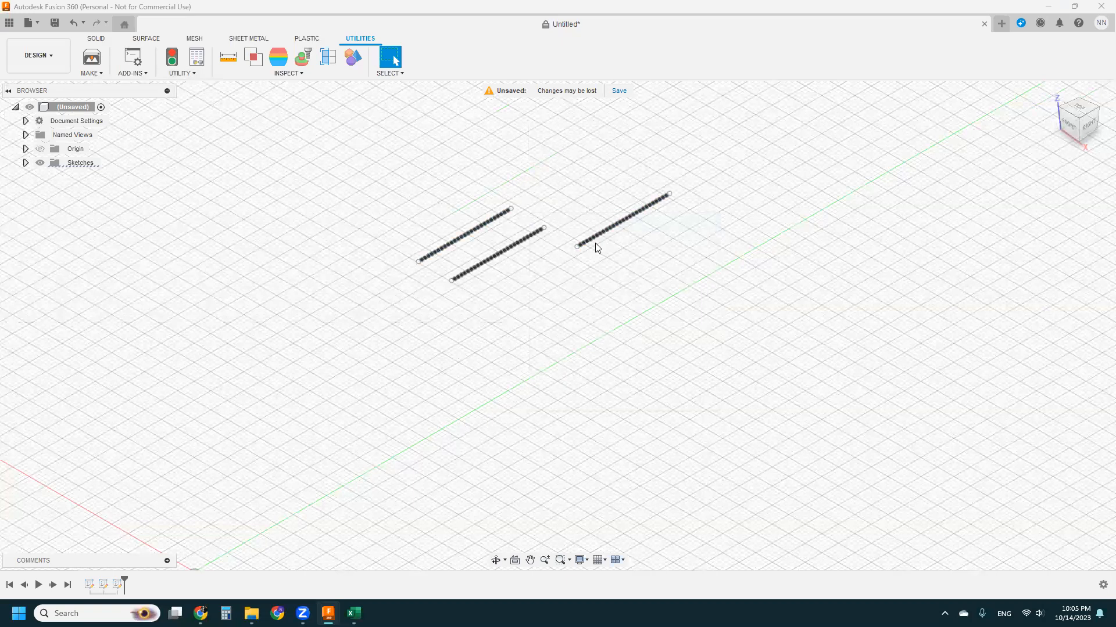
left_click(496, 559)
left_click_drag(476, 439, 465, 431)
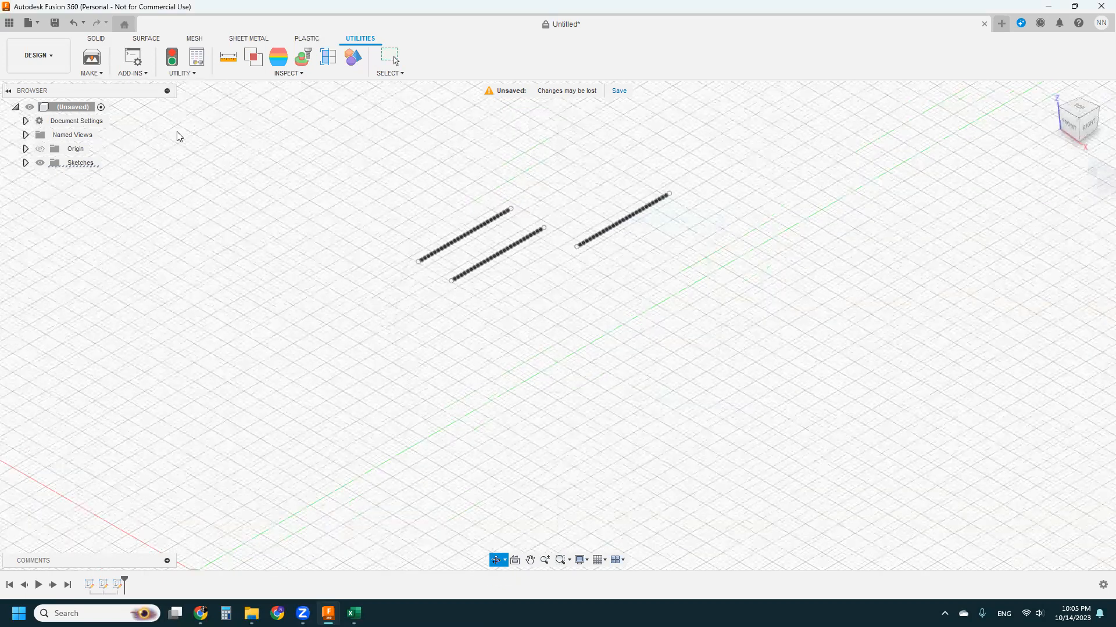
key("ctrl+z")
Step: Import the Right 1 file from the Right folder as a spline with the ImportSplineCSV script
left_click(133, 61)
double_click(599, 365)
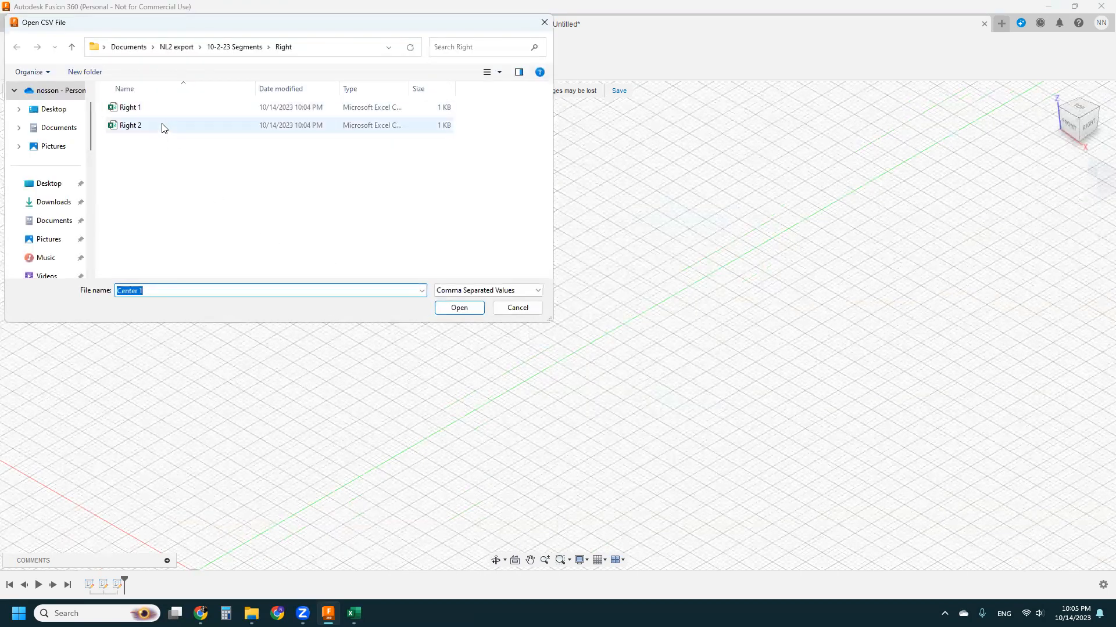
left_click(160, 108)
left_click(460, 306)
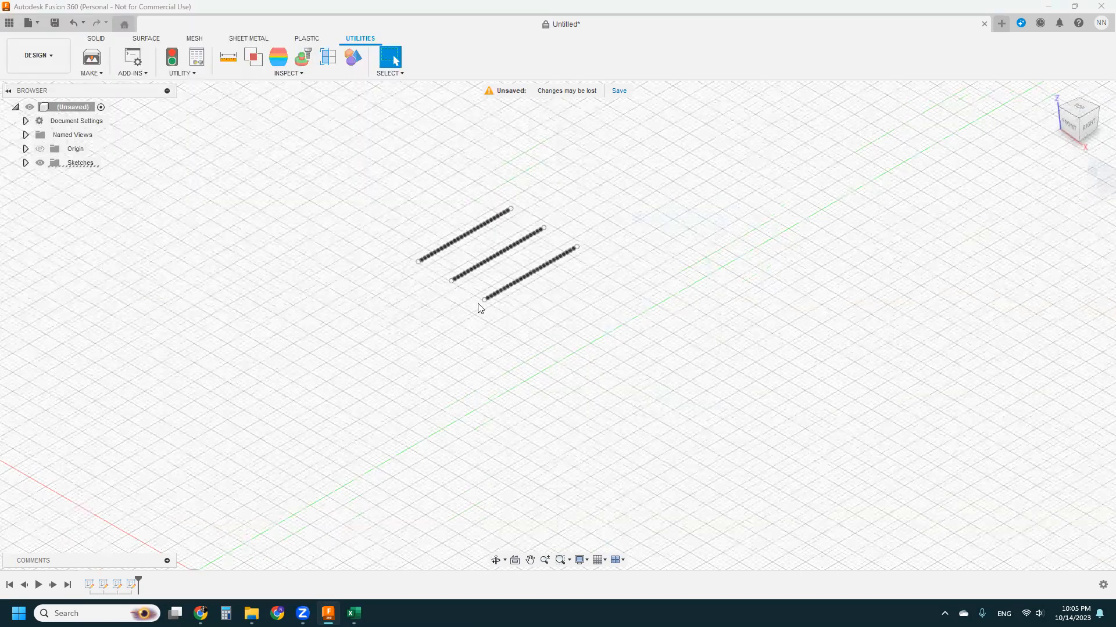
Step: Measure the position of a sketch point near the middle of the Left spline and close the Measure tool
scroll(487, 235, "up", 8)
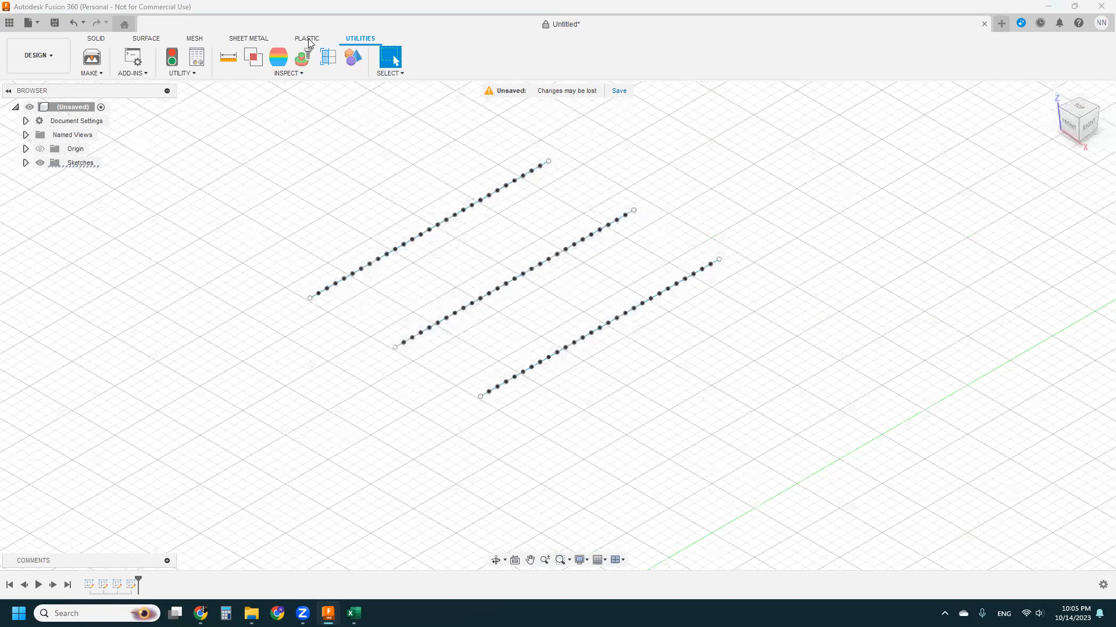
key("i")
left_click(464, 211)
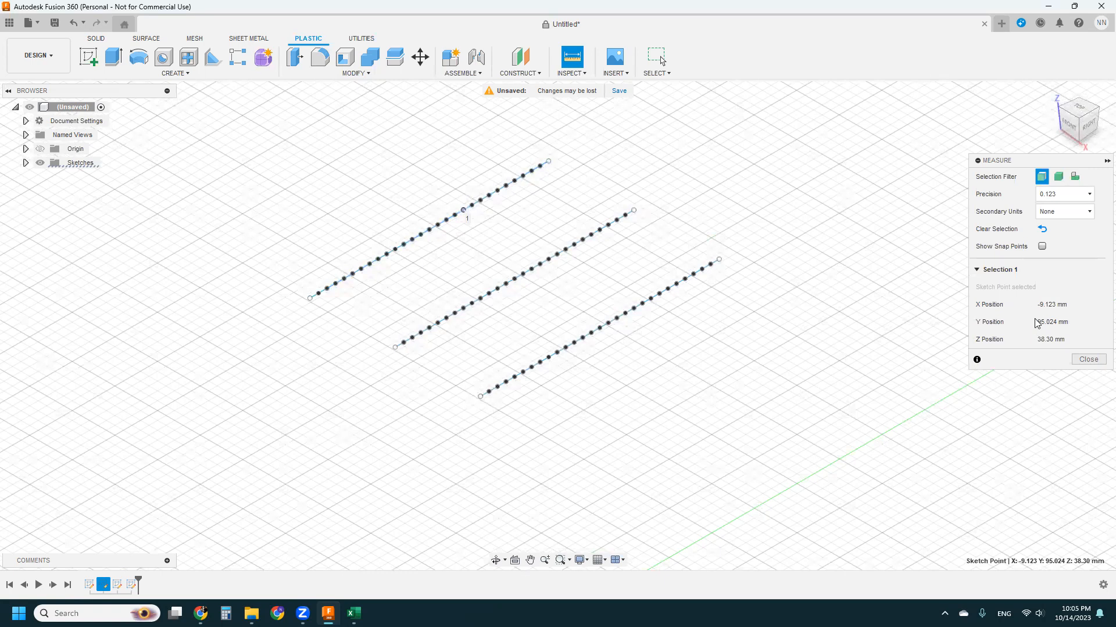
left_click(1087, 359)
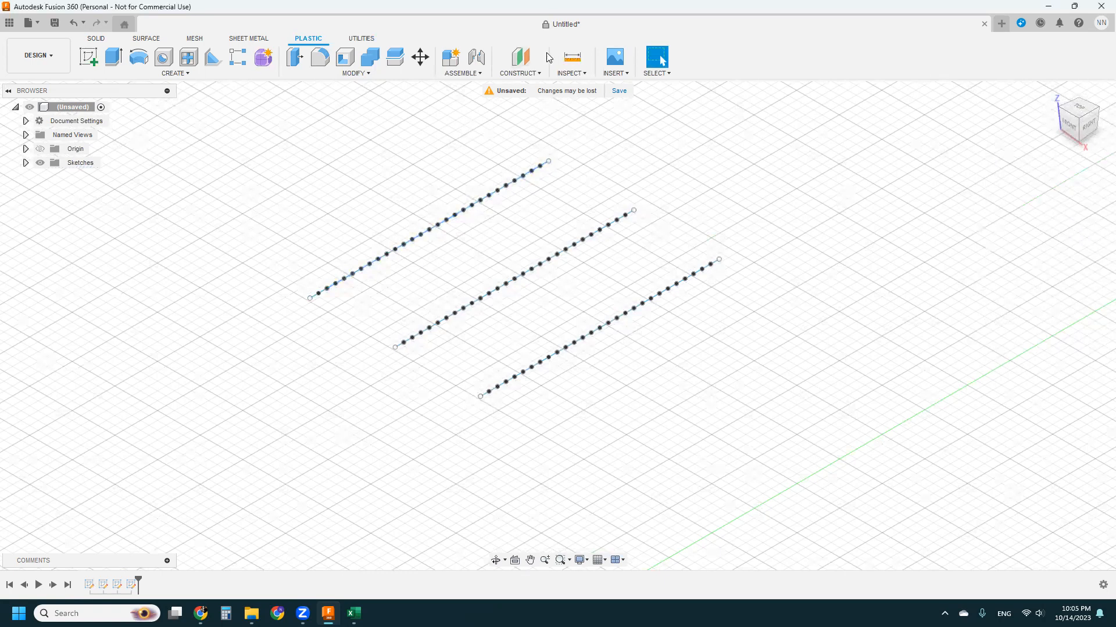
Step: Measure the distance between the two end points of the Left spline
left_click(571, 56)
left_click(309, 298)
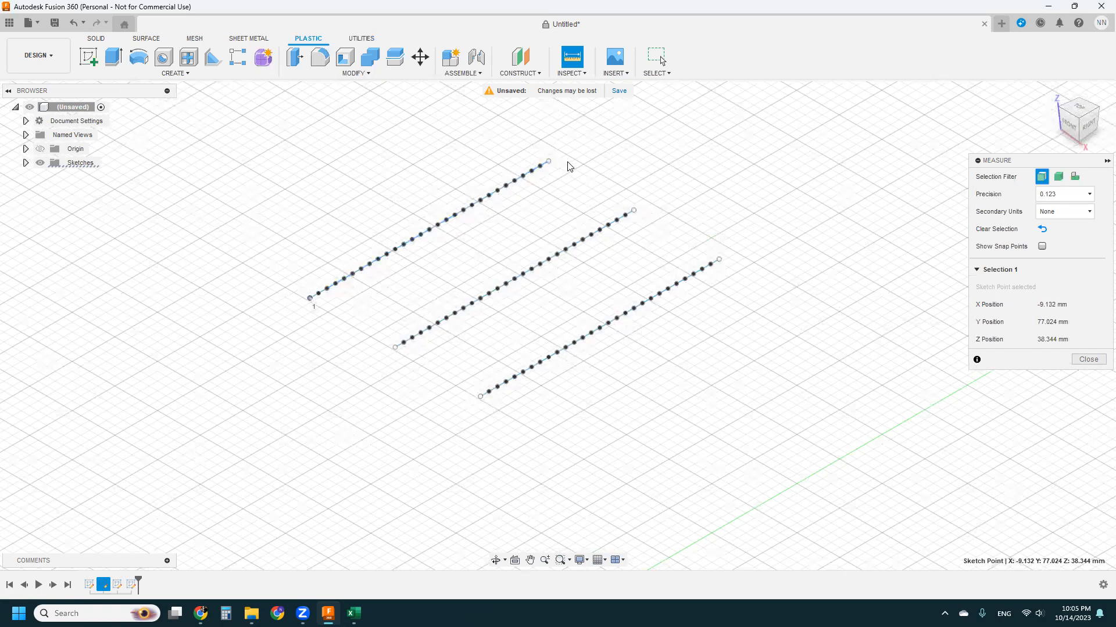
left_click(548, 161)
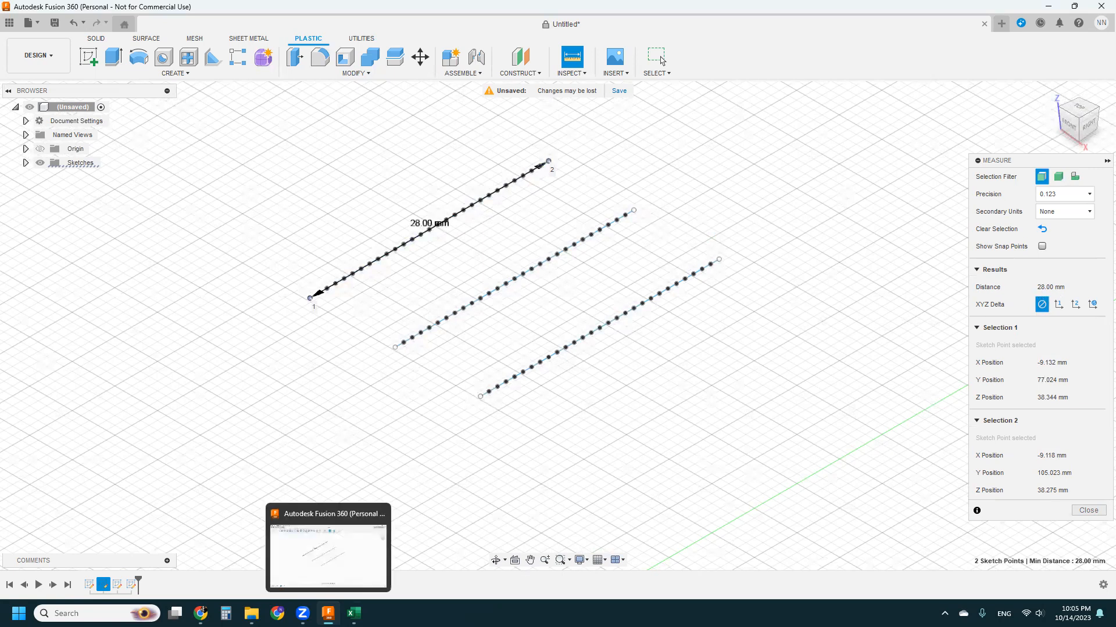
Step: Switch to the Export Processor VBA code and review the loop that saves the center, left and right segments
mouse_move(354, 614)
left_click(397, 566)
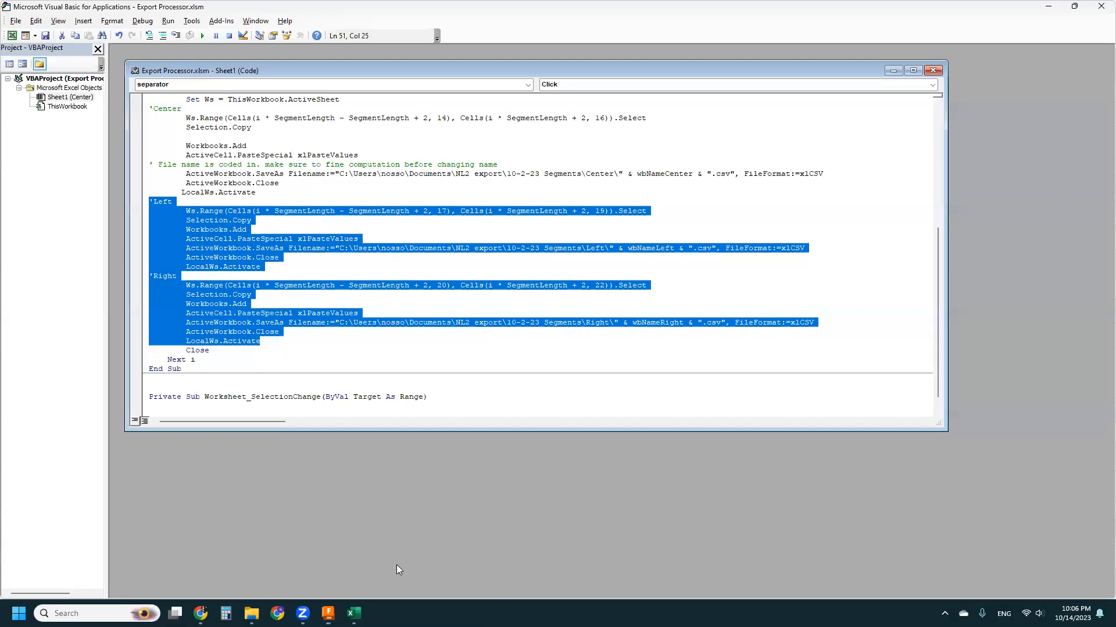
left_click(365, 305)
scroll(366, 280, "up", 3)
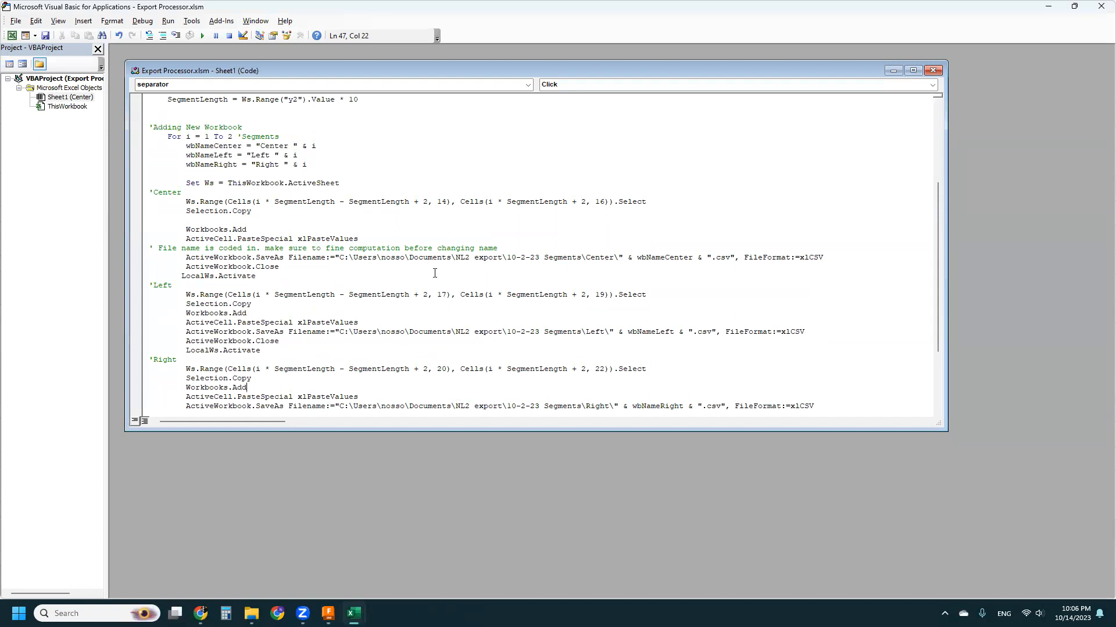
scroll(412, 257, "up", 2)
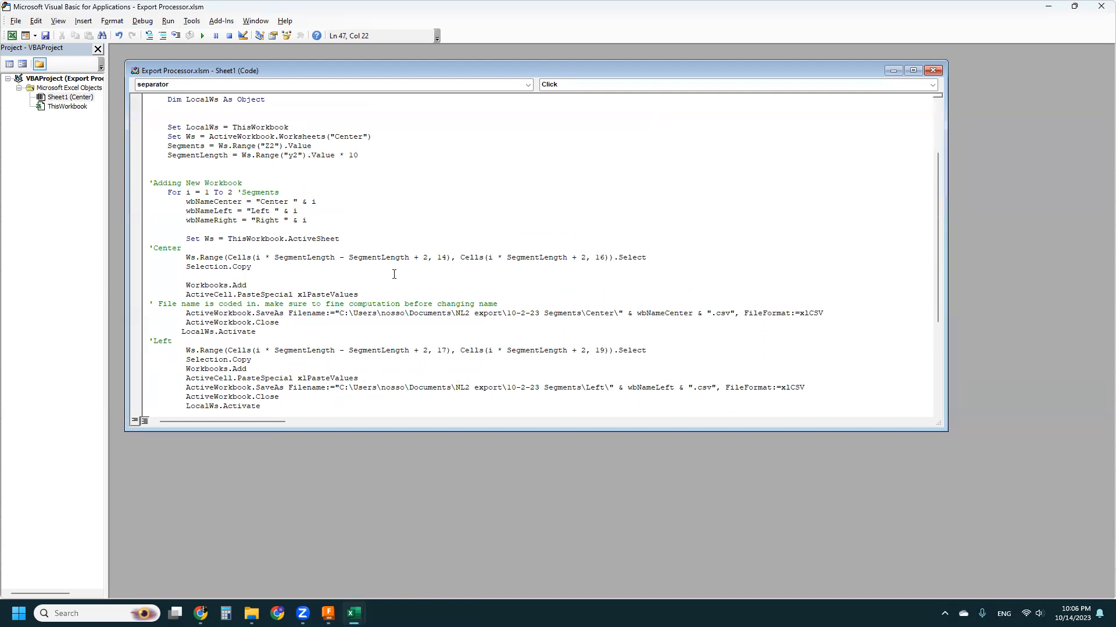
Step: Switch to the Export Processor workbook and select the first 11 numbers of the No. column, cells A2 to A12
mouse_move(354, 611)
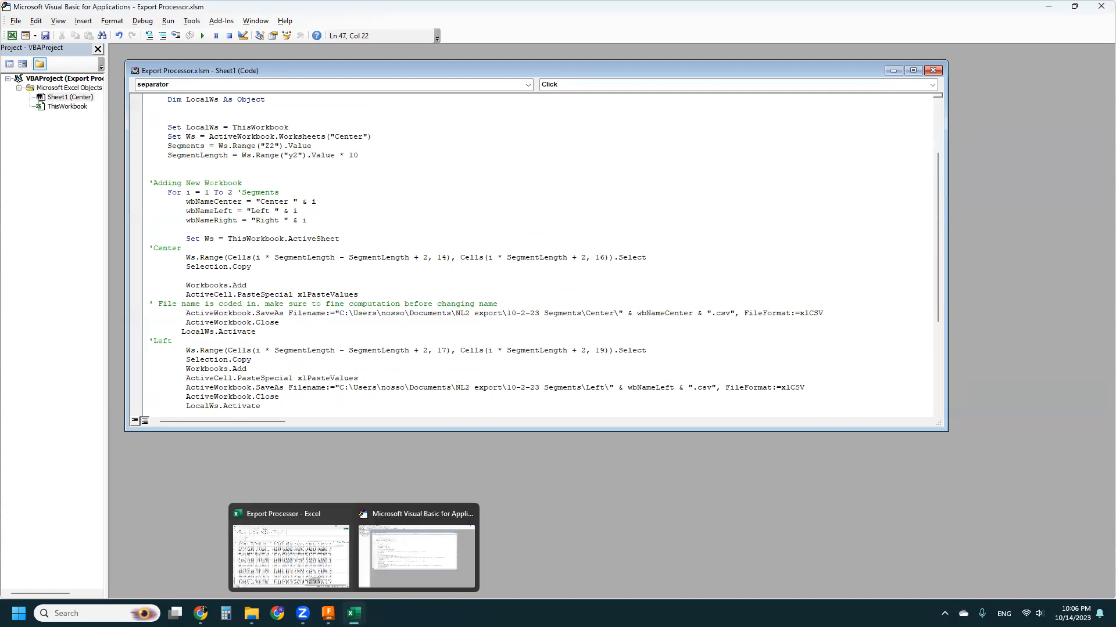
left_click(323, 562)
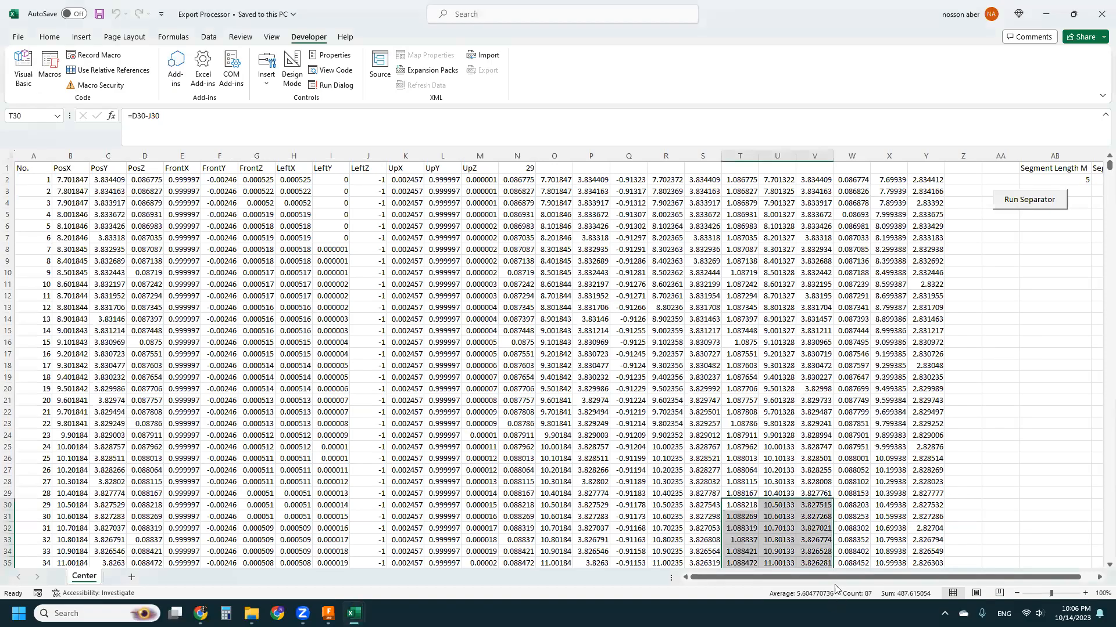
left_click(925, 273)
left_click_drag(835, 577, 799, 562)
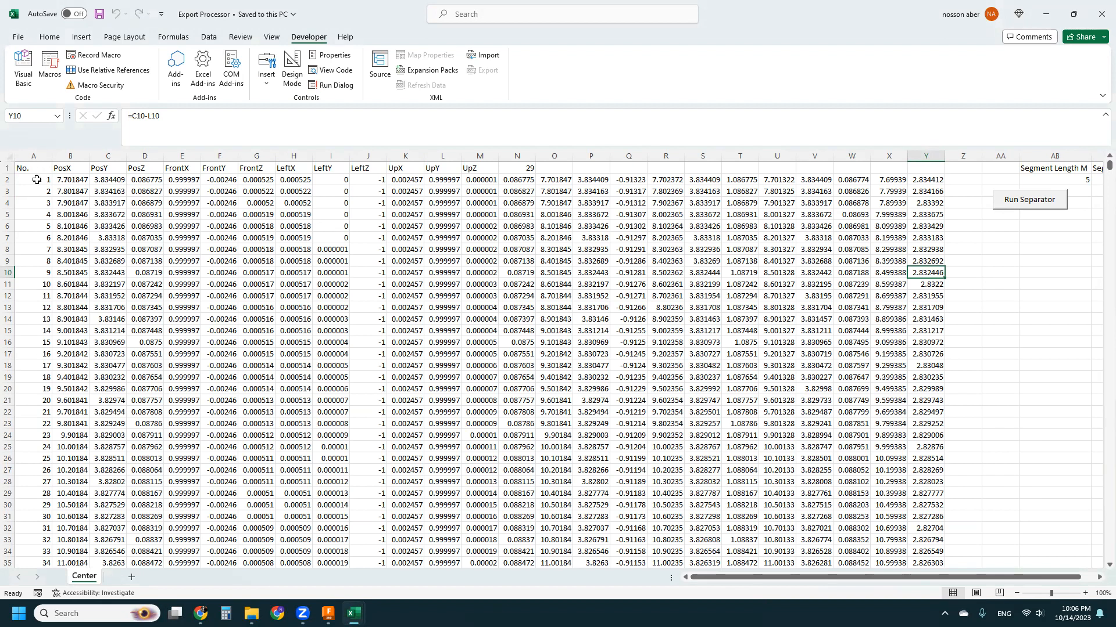
left_click_drag(36, 180, 32, 296)
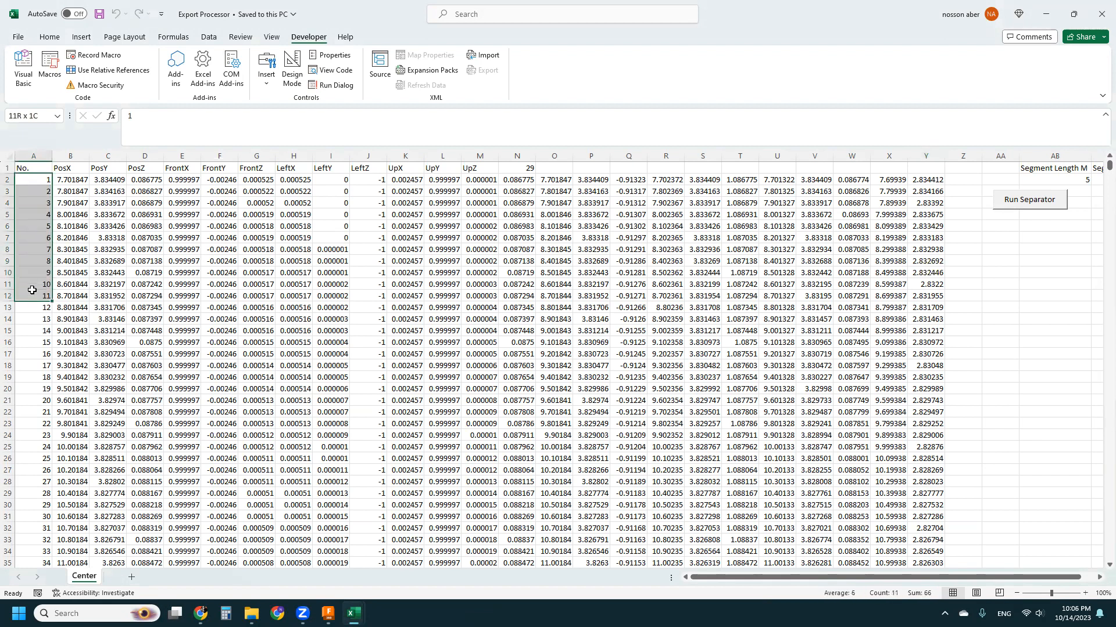
Step: Return to Fusion 360 to read the Left spline's end point measurements, and close the Measure tool
mouse_move(329, 613)
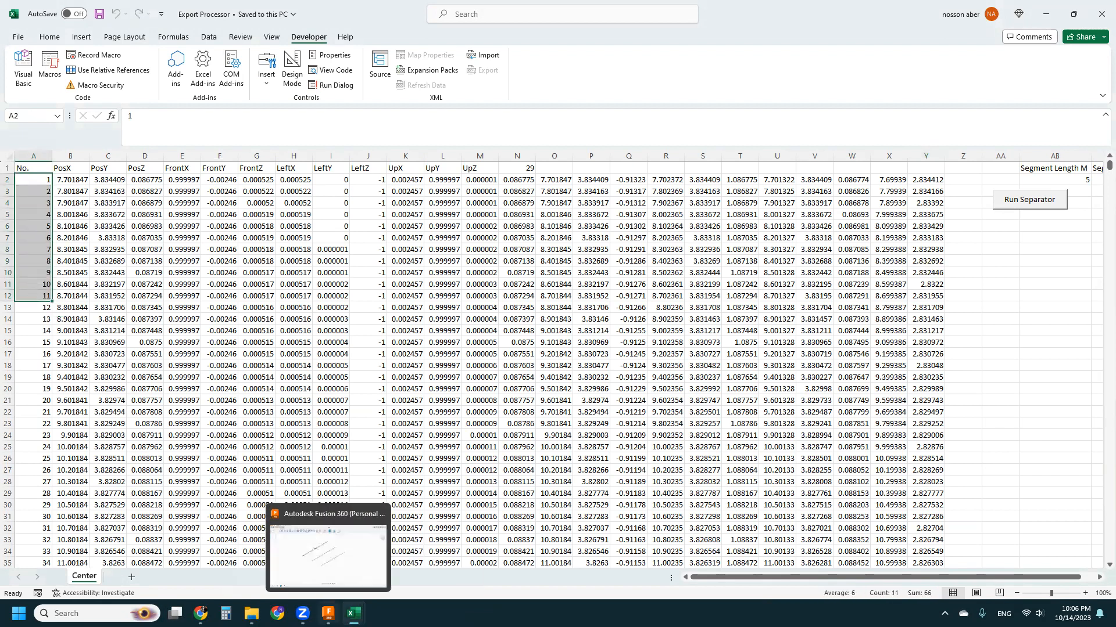
left_click(339, 568)
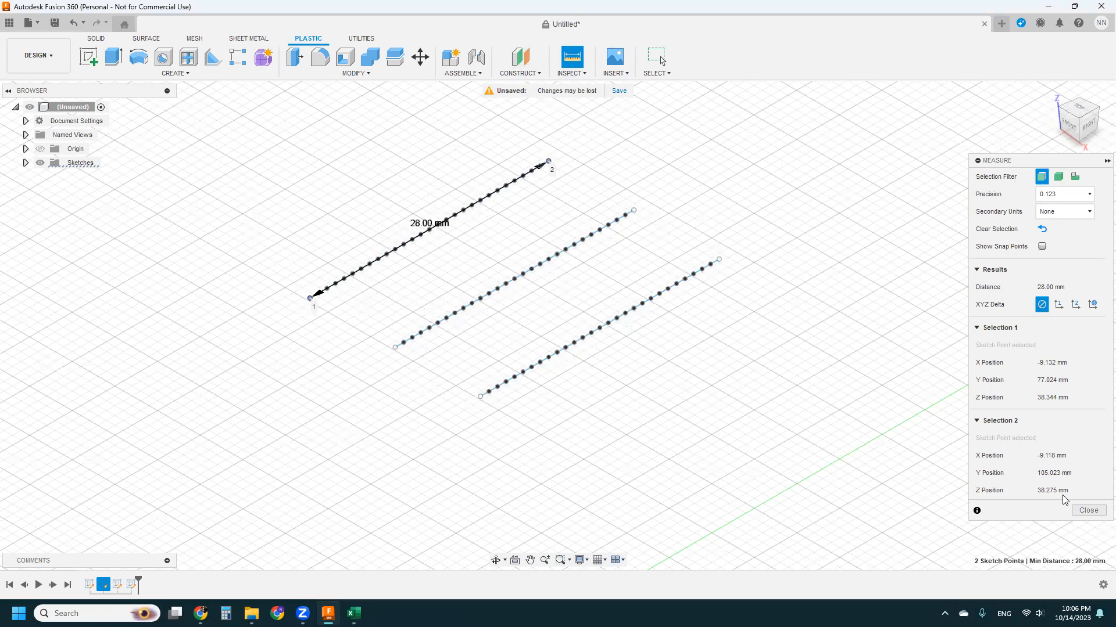
key("Escape")
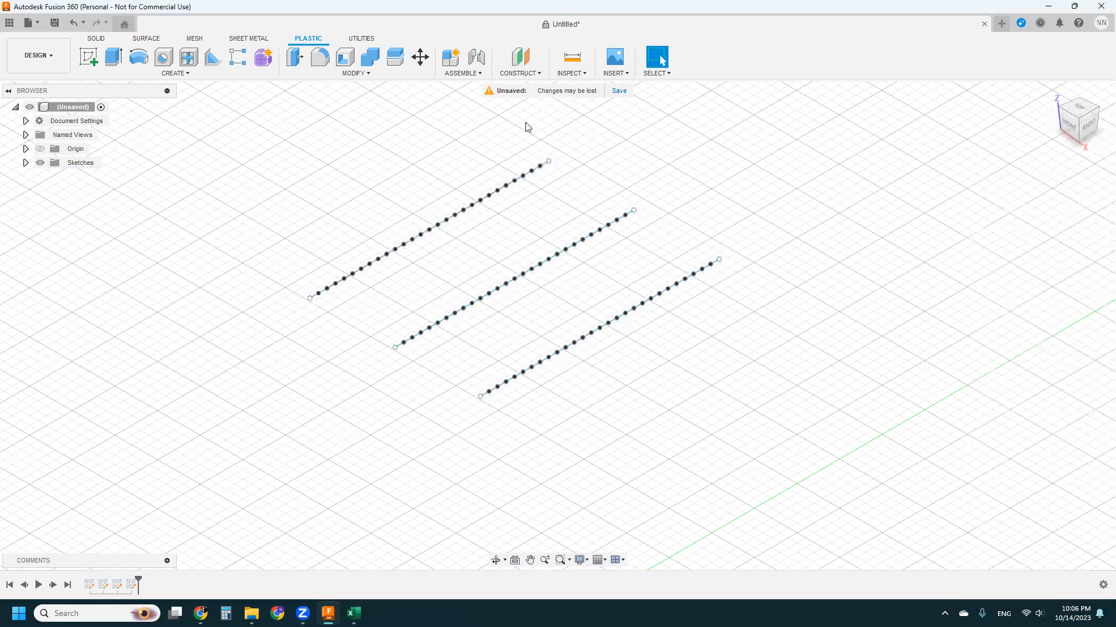
Step: Create a Plane Along Path on the center spline at proportional distance 0.00, at the spline's start point
left_click(520, 73)
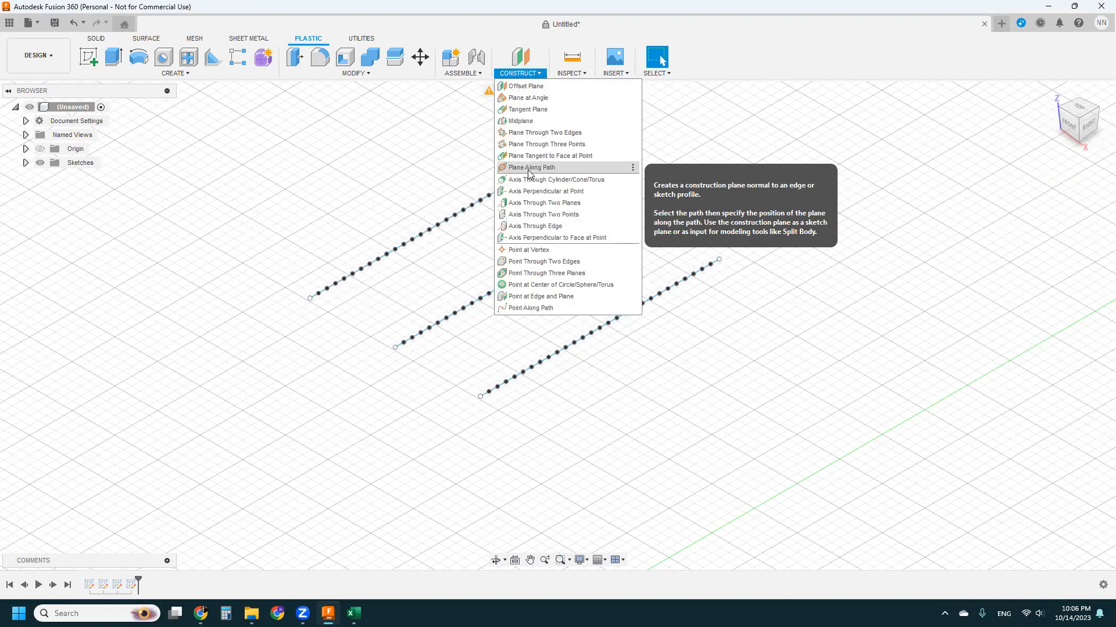
left_click(530, 167)
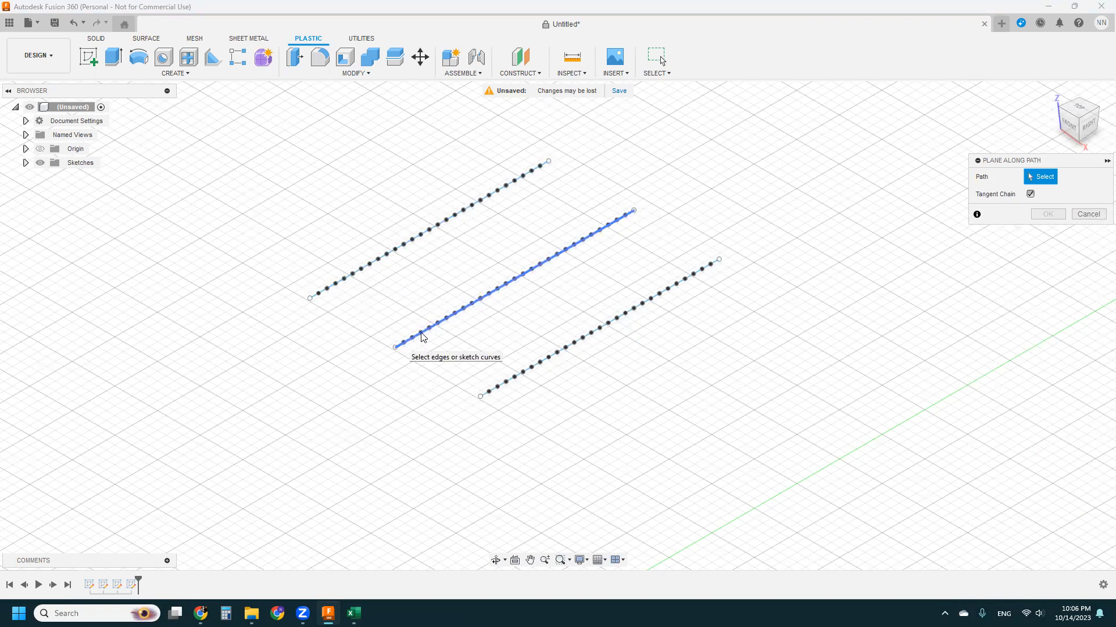
left_click(487, 299)
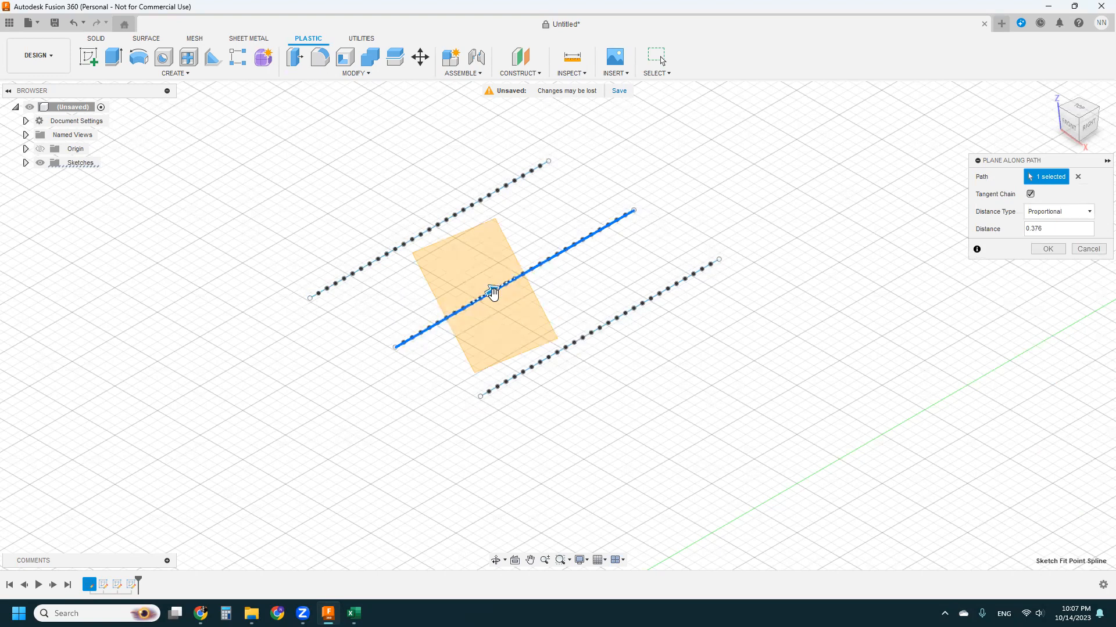
left_click_drag(492, 291, 389, 360)
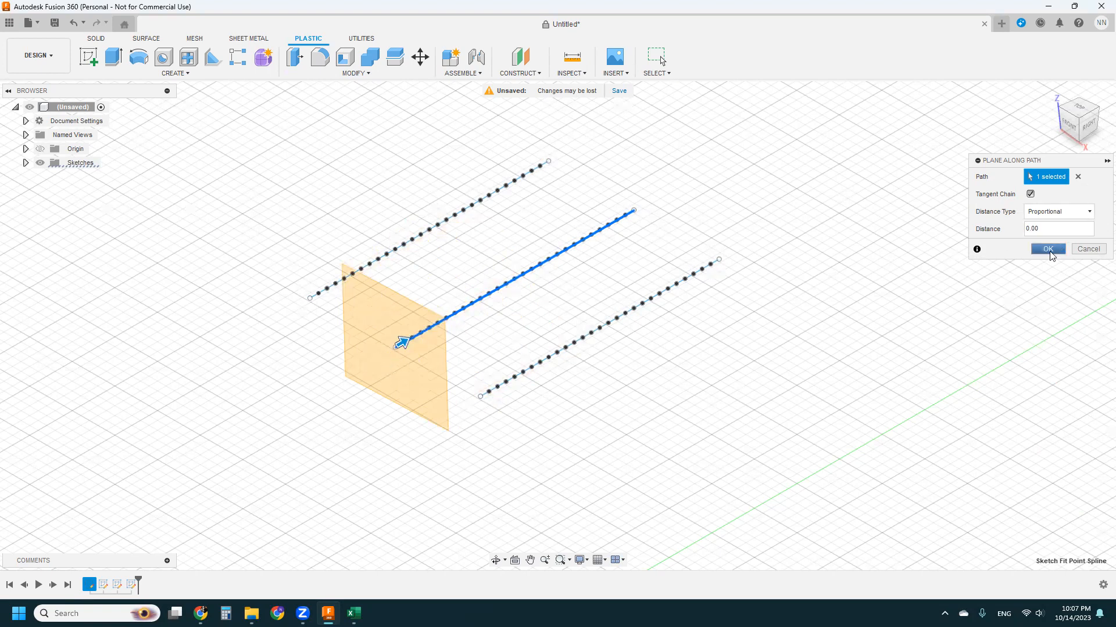
left_click(1071, 211)
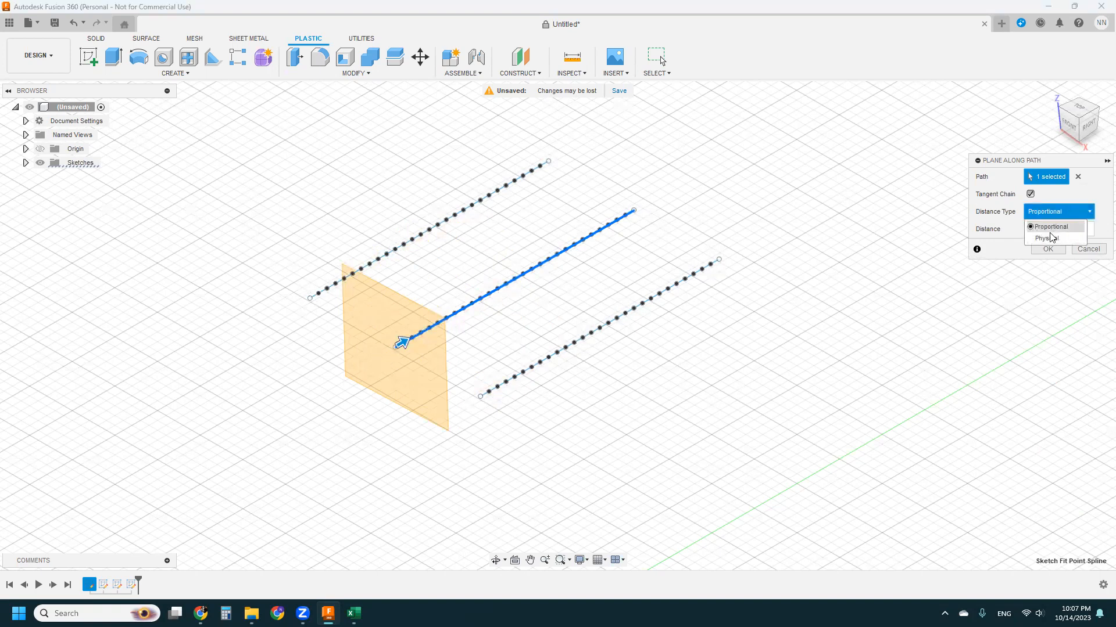
left_click(1100, 182)
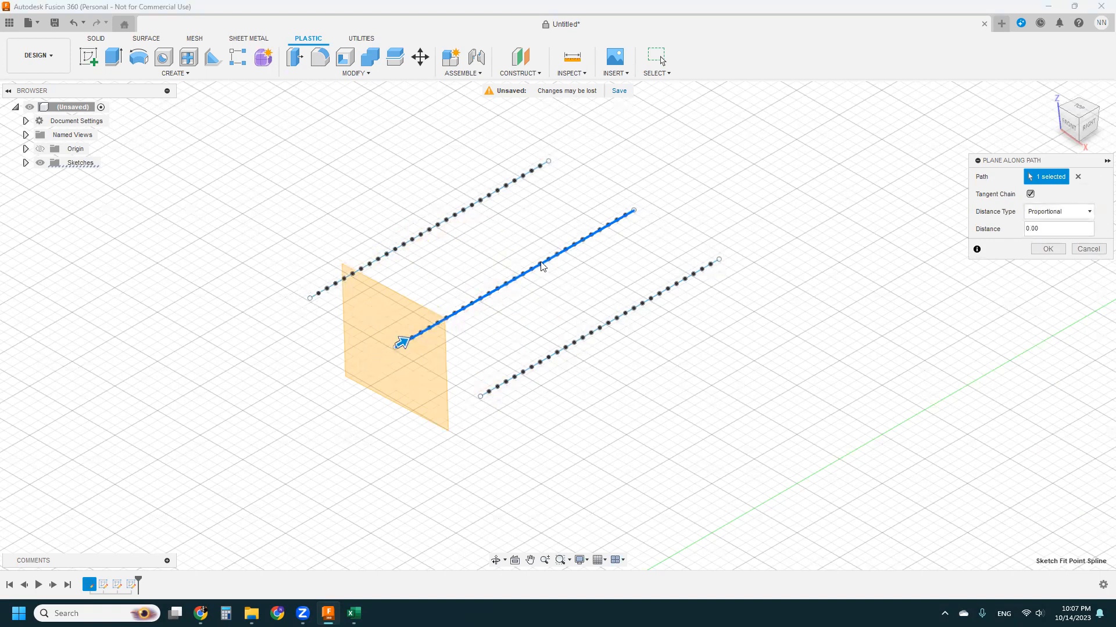
mouse_move(400, 343)
left_mouse_down()
mouse_move(532, 288)
mouse_move(402, 344)
left_mouse_up()
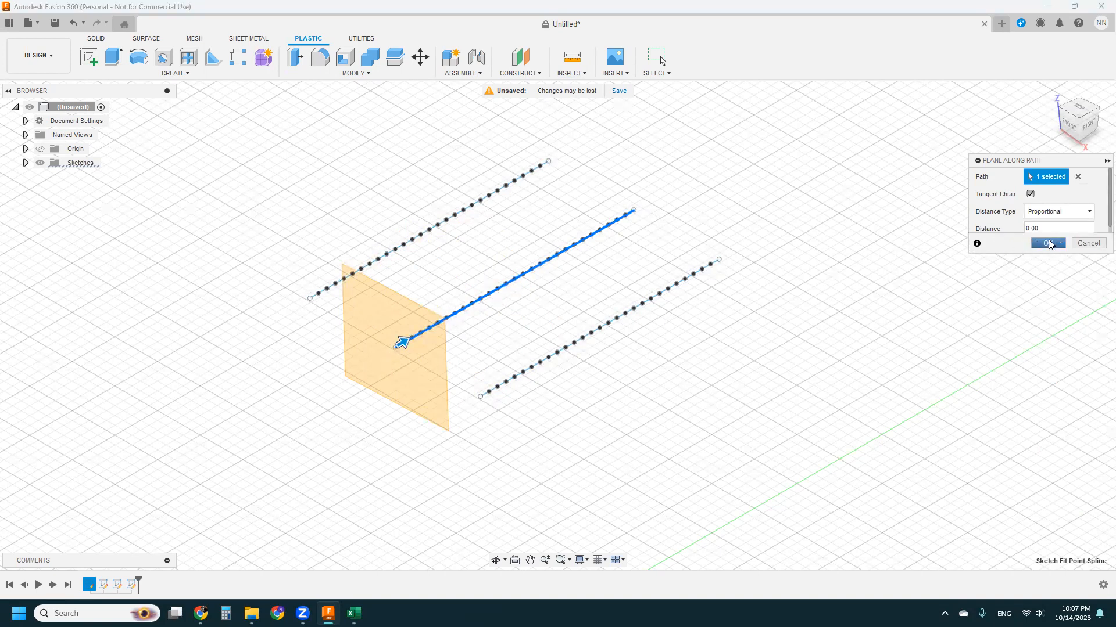
left_click(1049, 244)
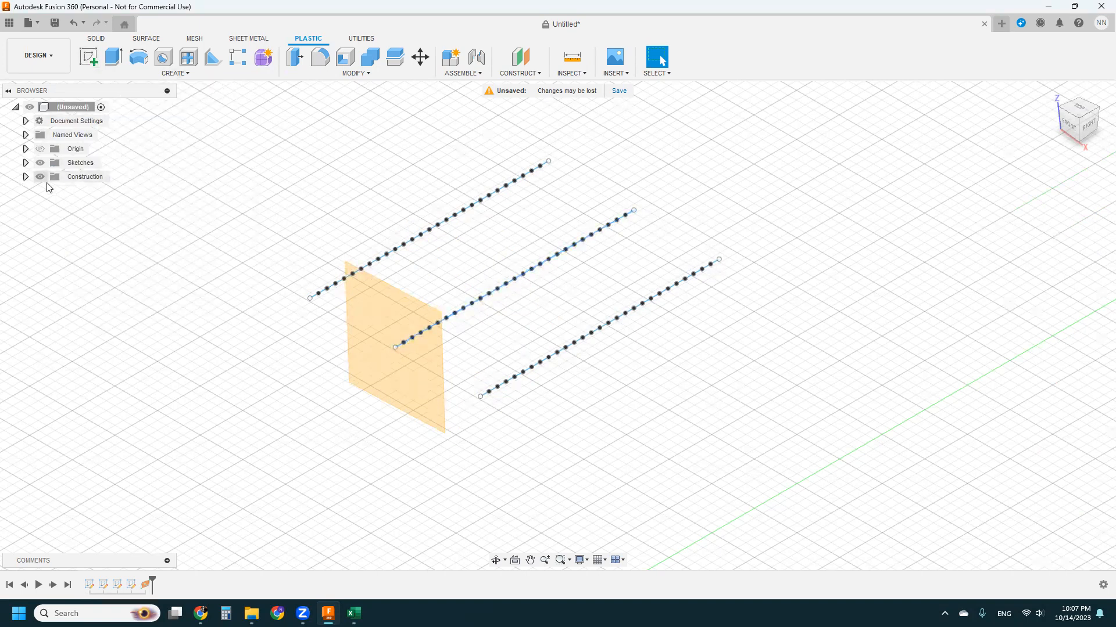
Step: Expand the Sketches and Construction folders and show the Origin to see where the splines lie relative to it
left_click(26, 163)
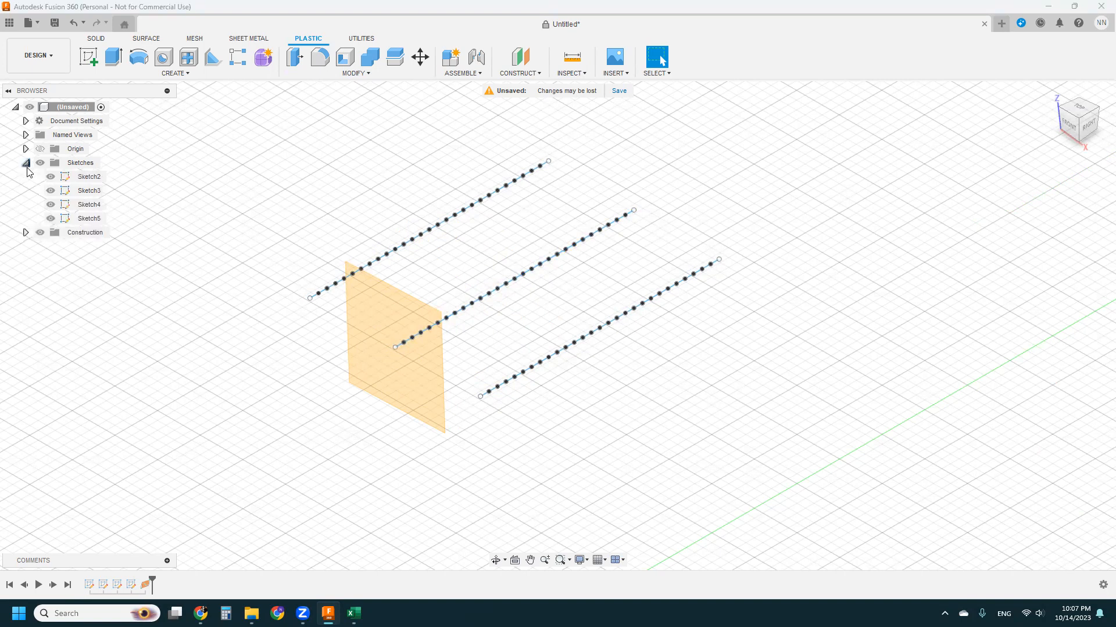
left_click(25, 232)
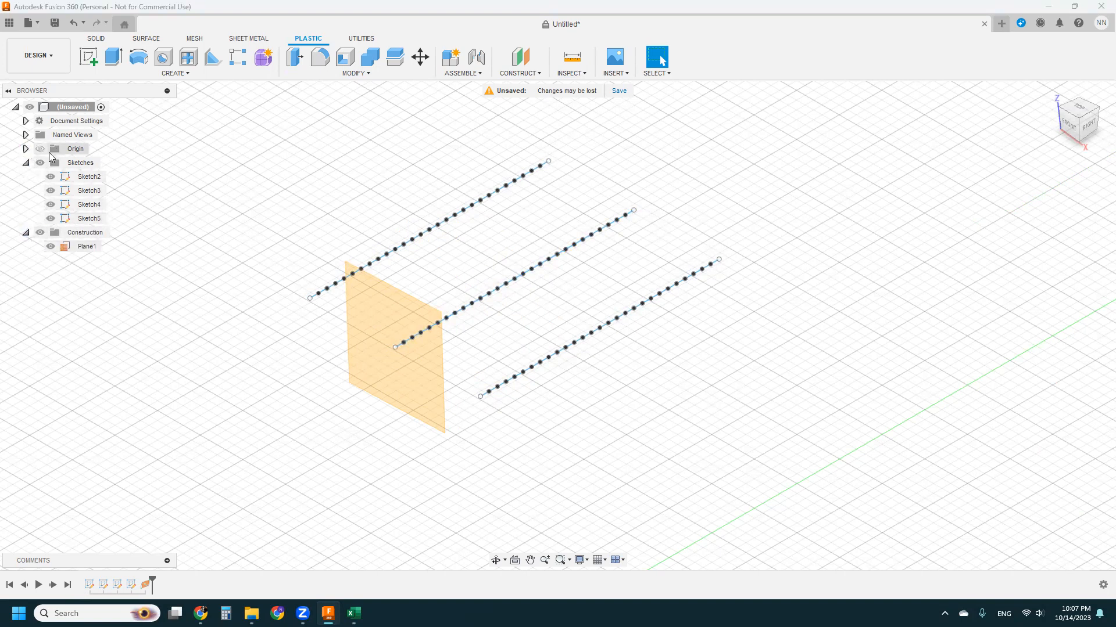
scroll(259, 331, "down", 2)
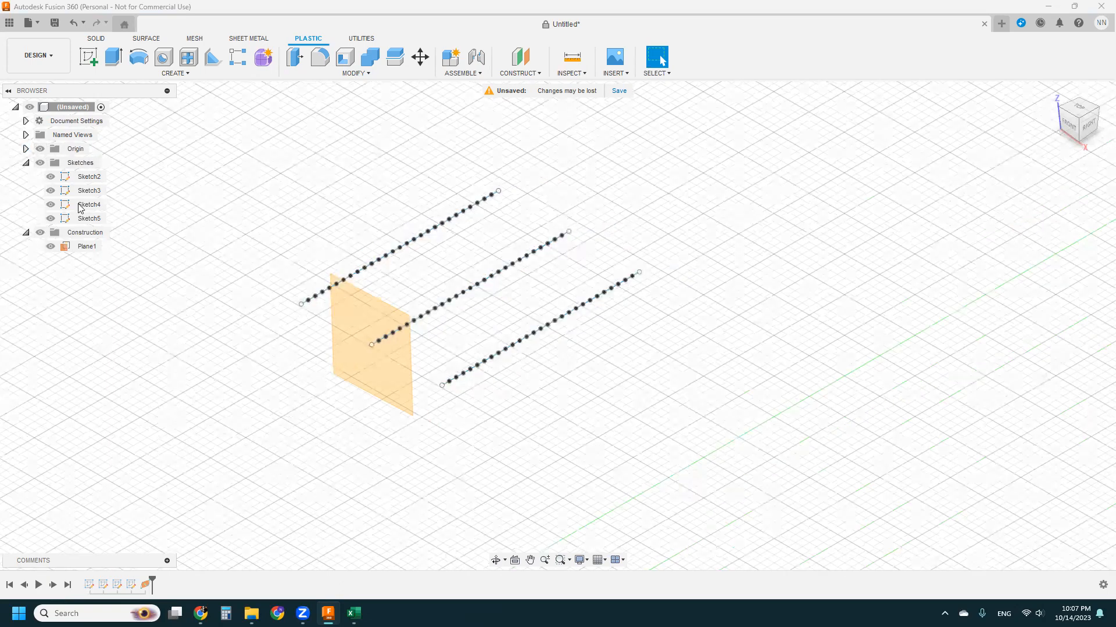
left_click(40, 149)
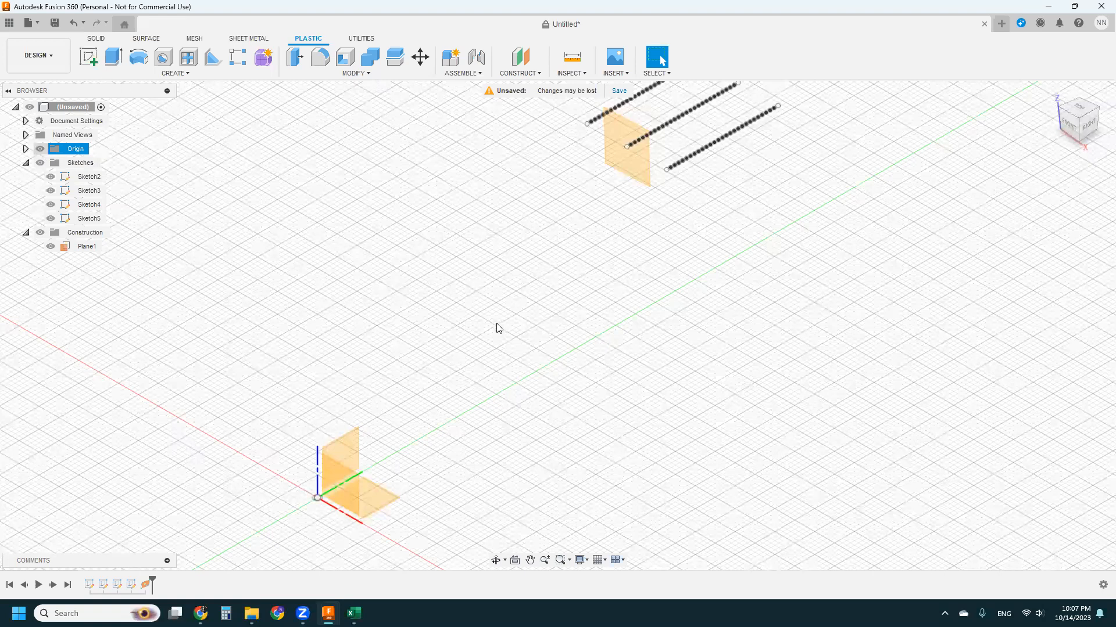
Step: Start a sketch on the construction plane at the center spline's start and orient the view towards the spline start points
left_click(620, 119)
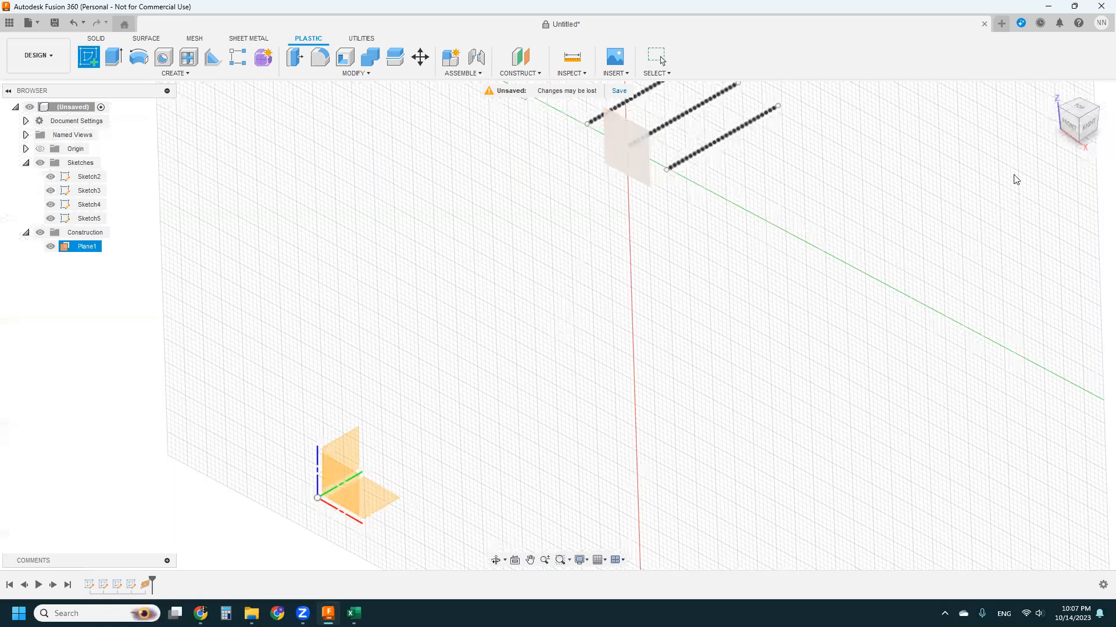
left_click(496, 560)
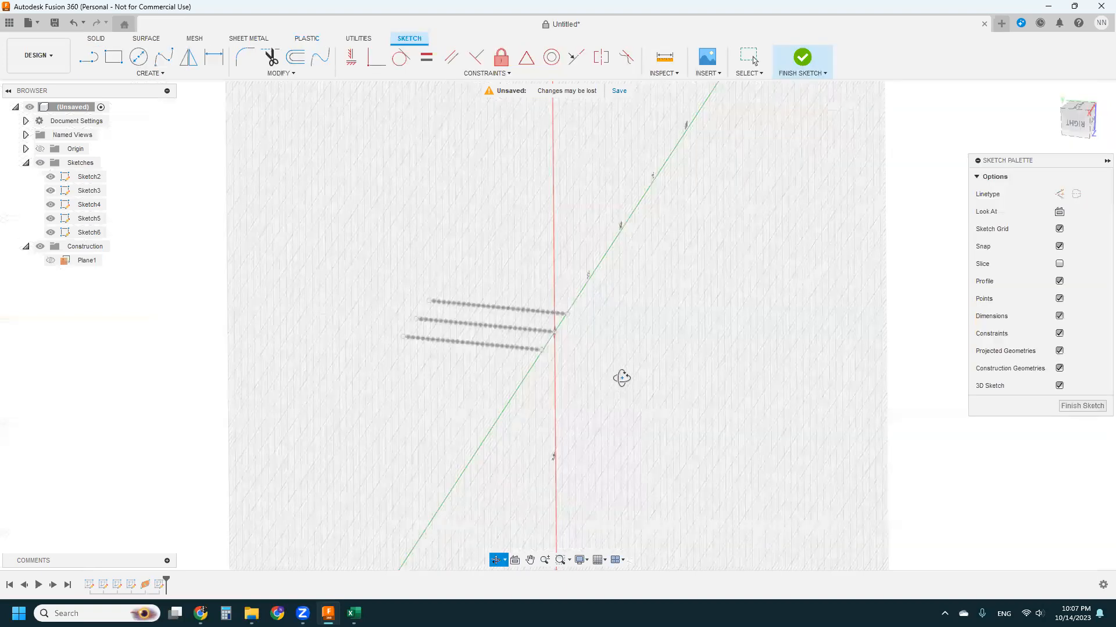
mouse_move(635, 234)
left_mouse_down()
mouse_move(672, 182)
mouse_move(523, 179)
left_mouse_up()
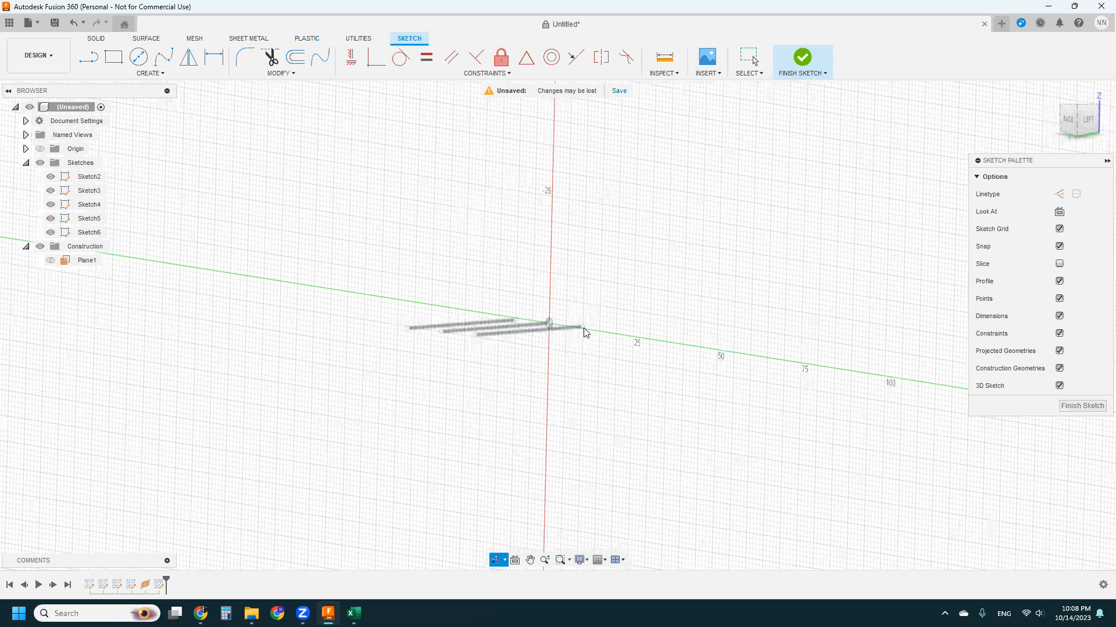
key("Escape")
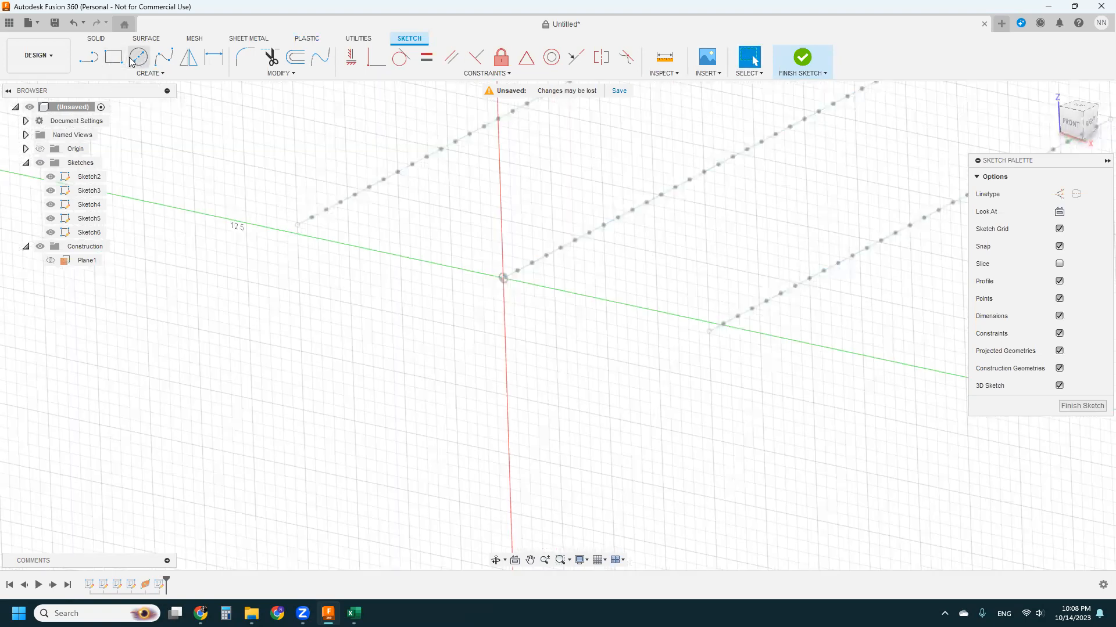
Step: Sketch a 4 mm diameter circle centered on the Left spline's start point and finish the sketch
left_click(137, 58)
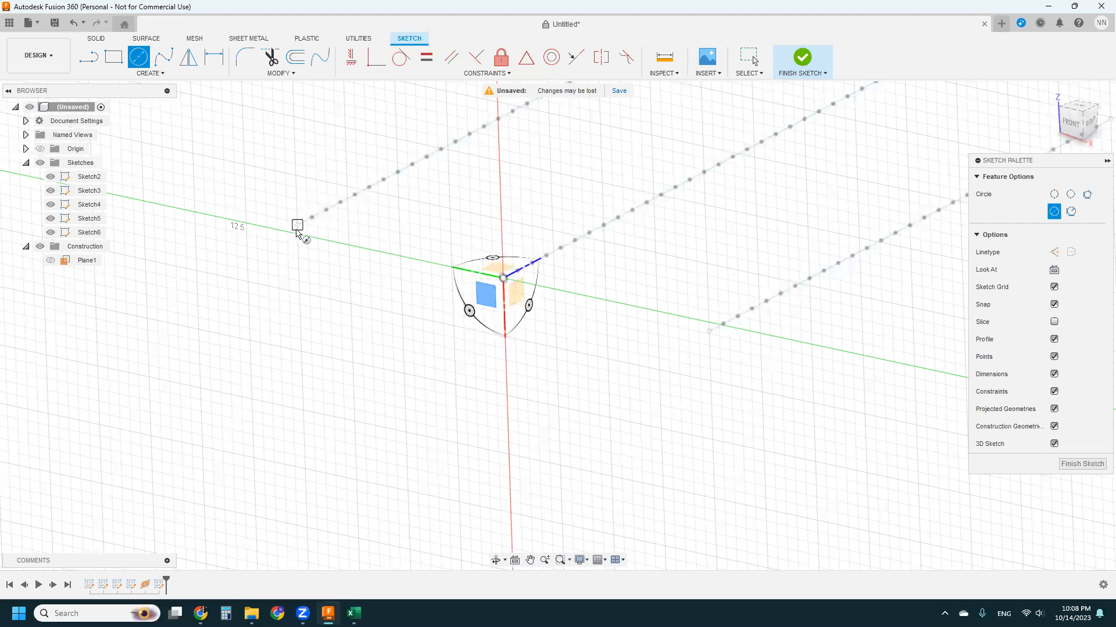
left_click(297, 226)
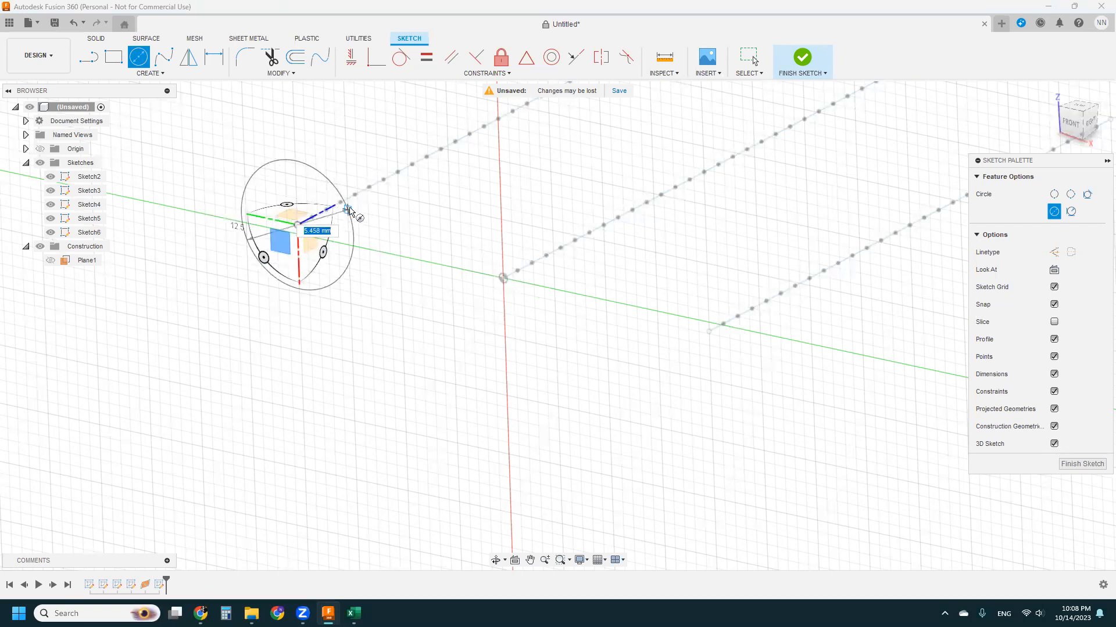
type("4")
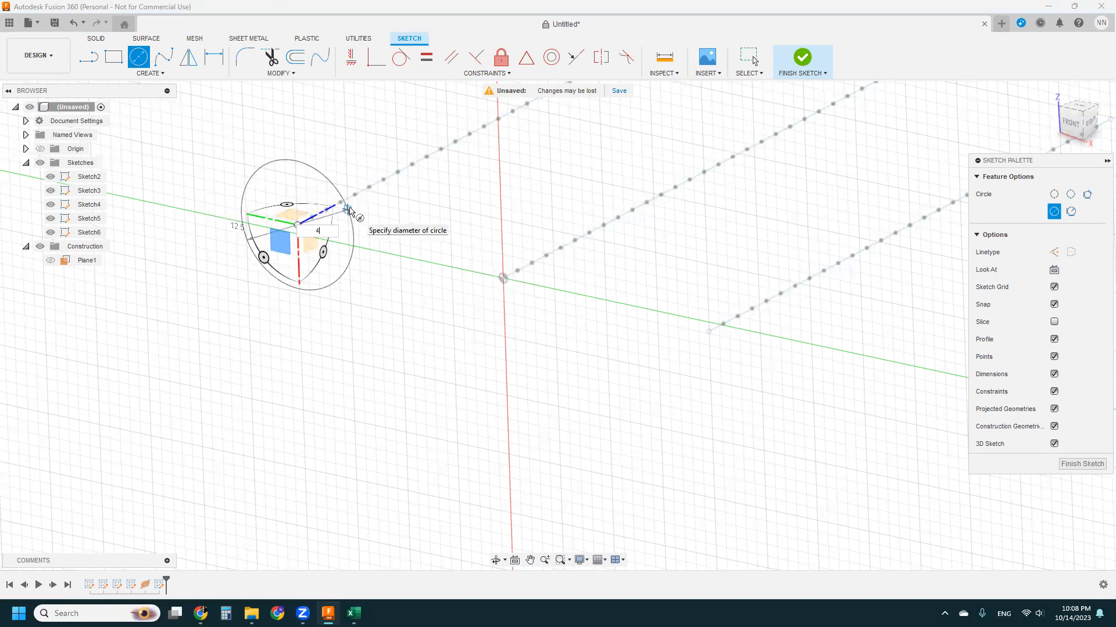
key("Return")
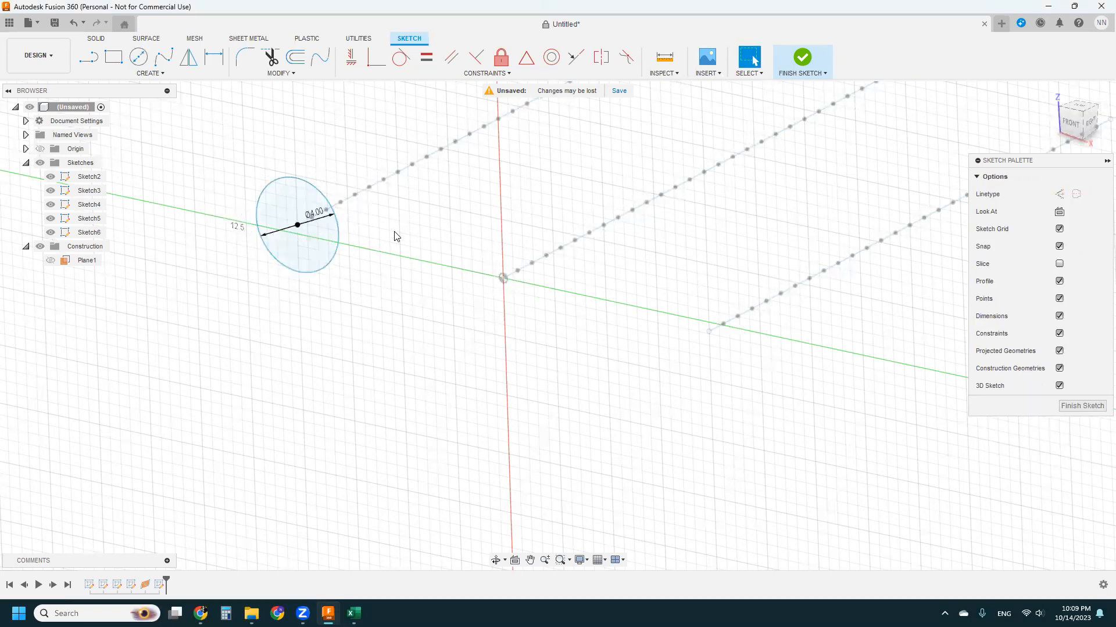
middle_click_drag(587, 336, 587, 347)
middle_click_drag(580, 414, 601, 400)
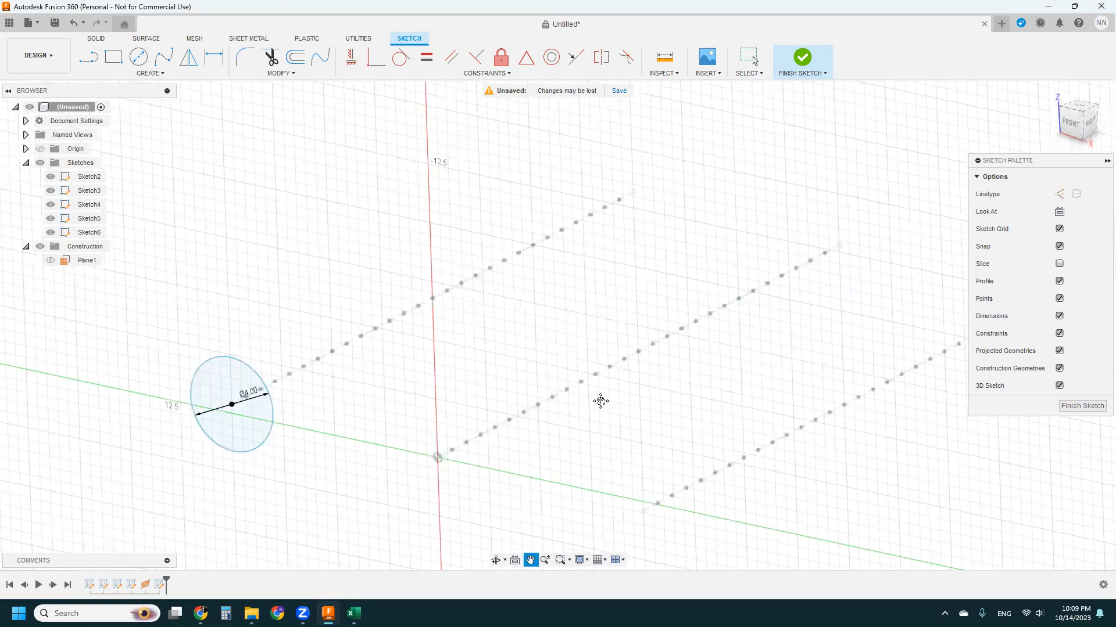
left_click(1083, 407)
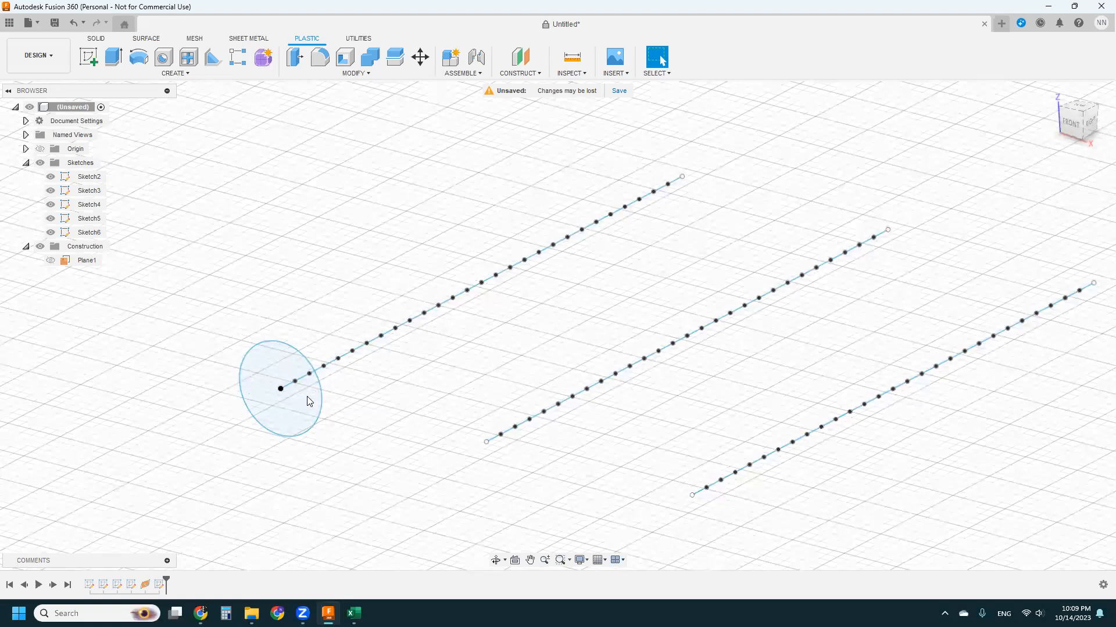
right_click(303, 397)
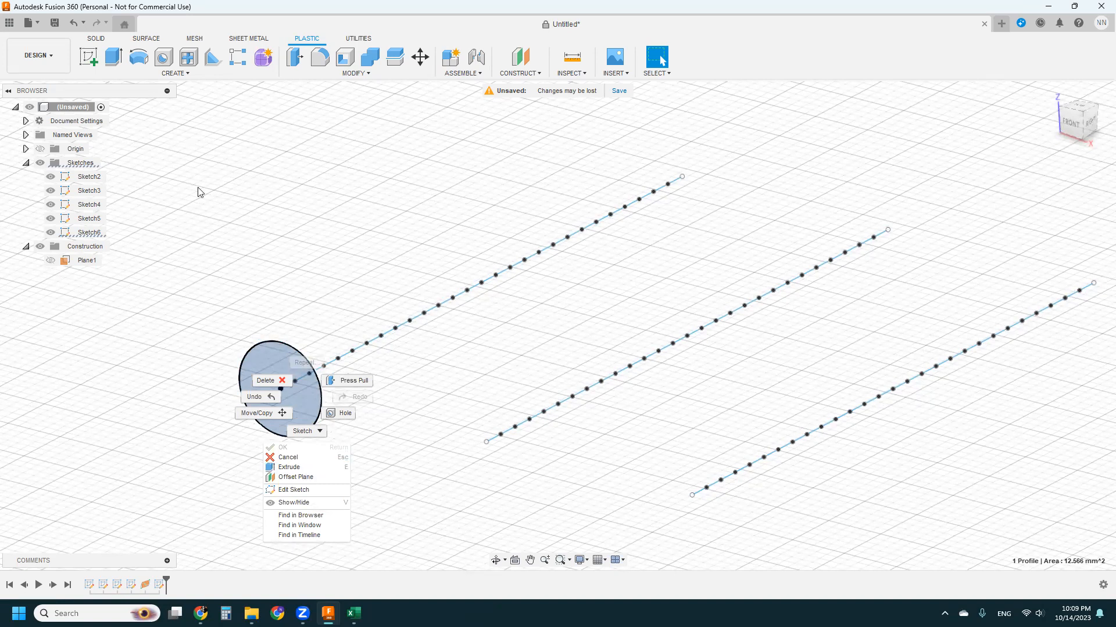
left_click(291, 467)
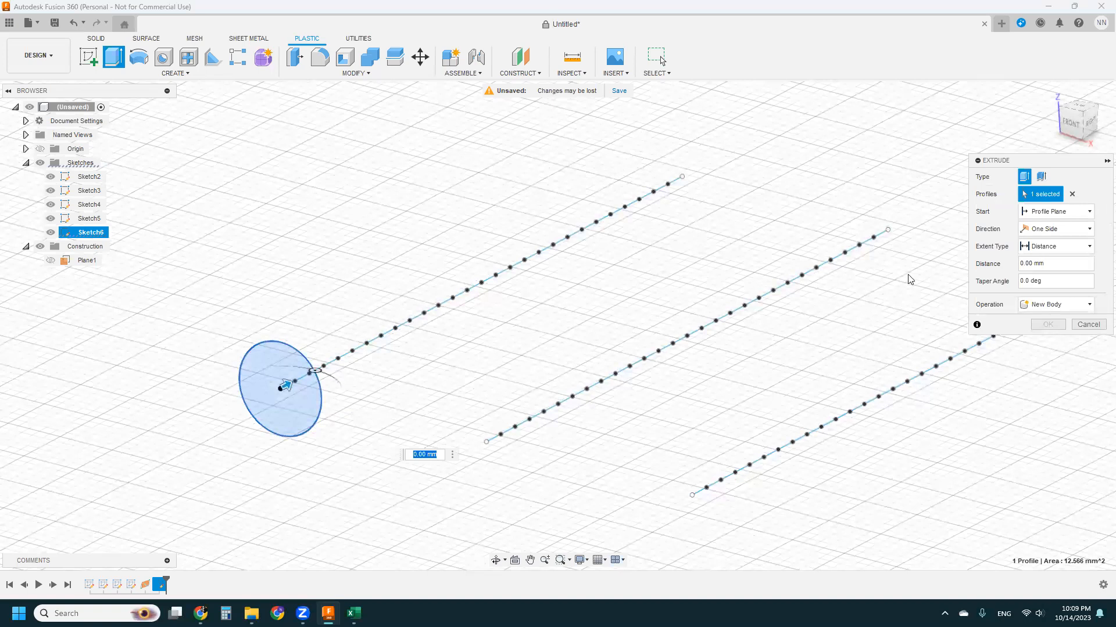
left_click(1057, 250)
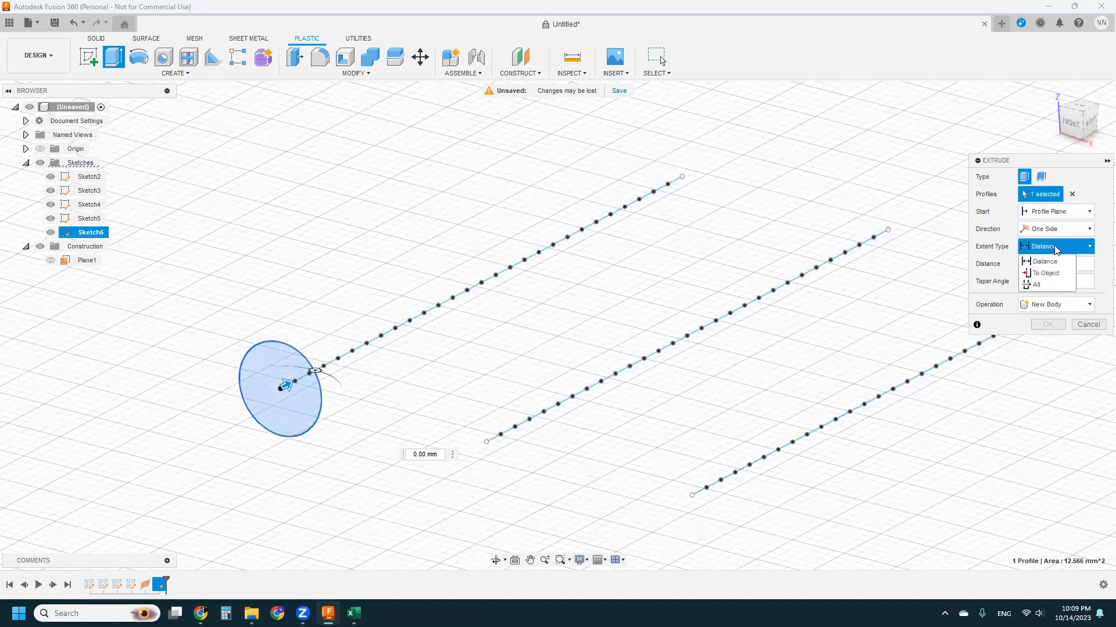
left_click(990, 268)
left_click(1086, 325)
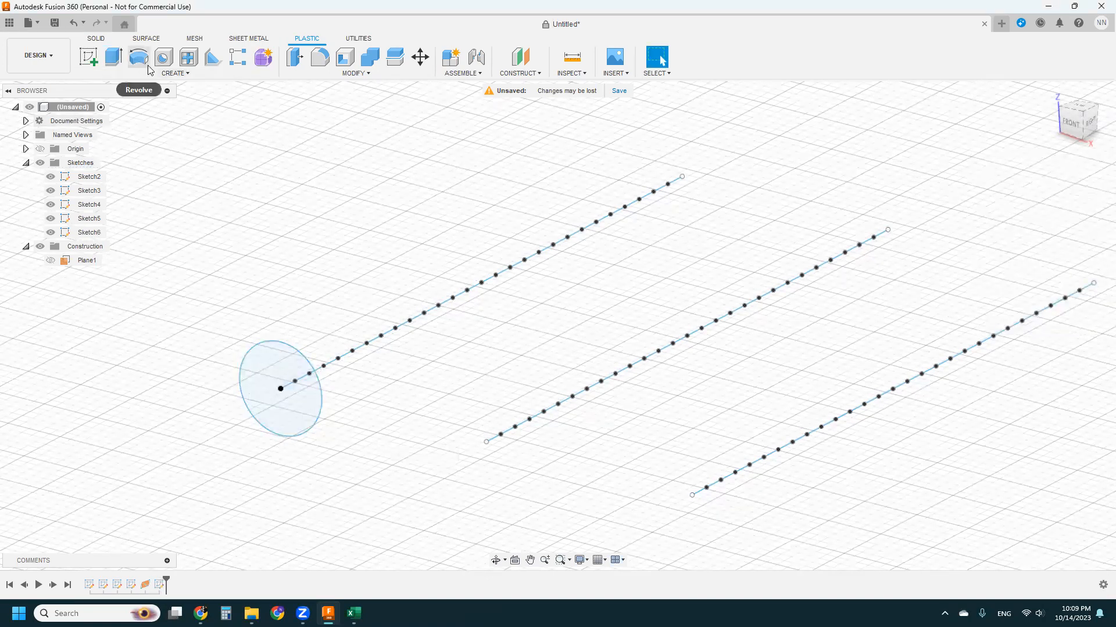
Step: Try a Path + Guide Rail sweep of the circle along the Left spline, with the center spline as guide rail, and cancel it
left_click(166, 73)
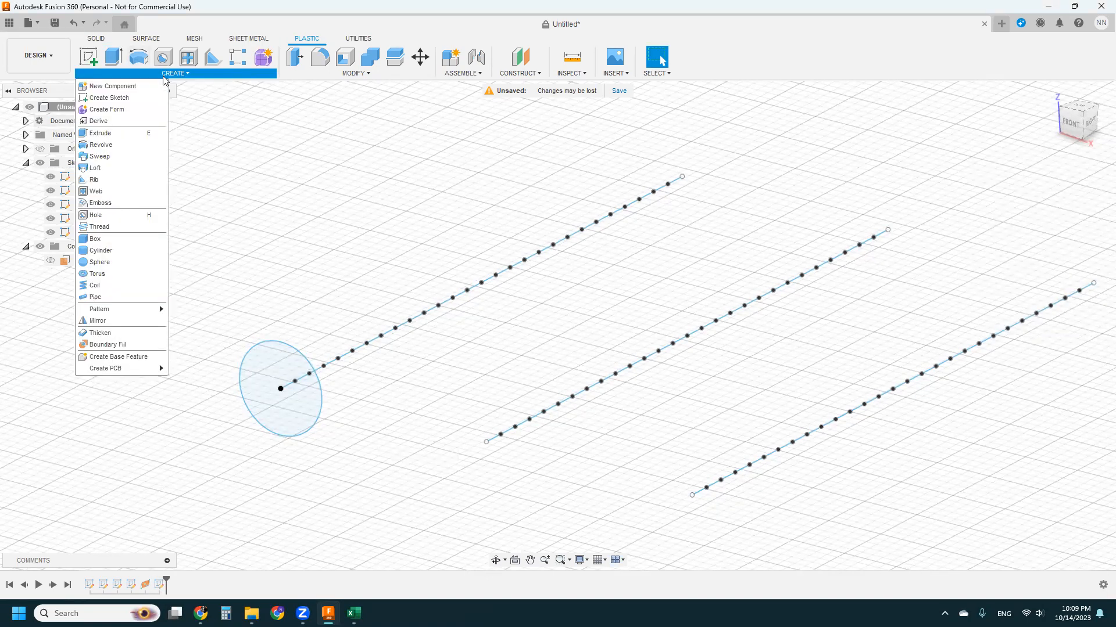
left_click(122, 156)
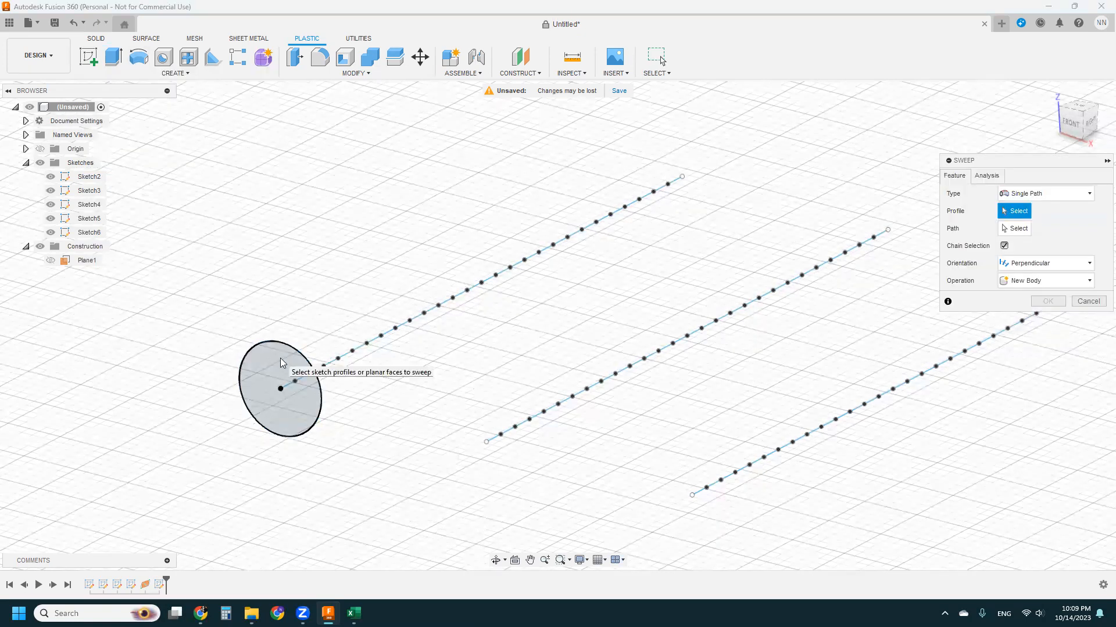
left_click(281, 363)
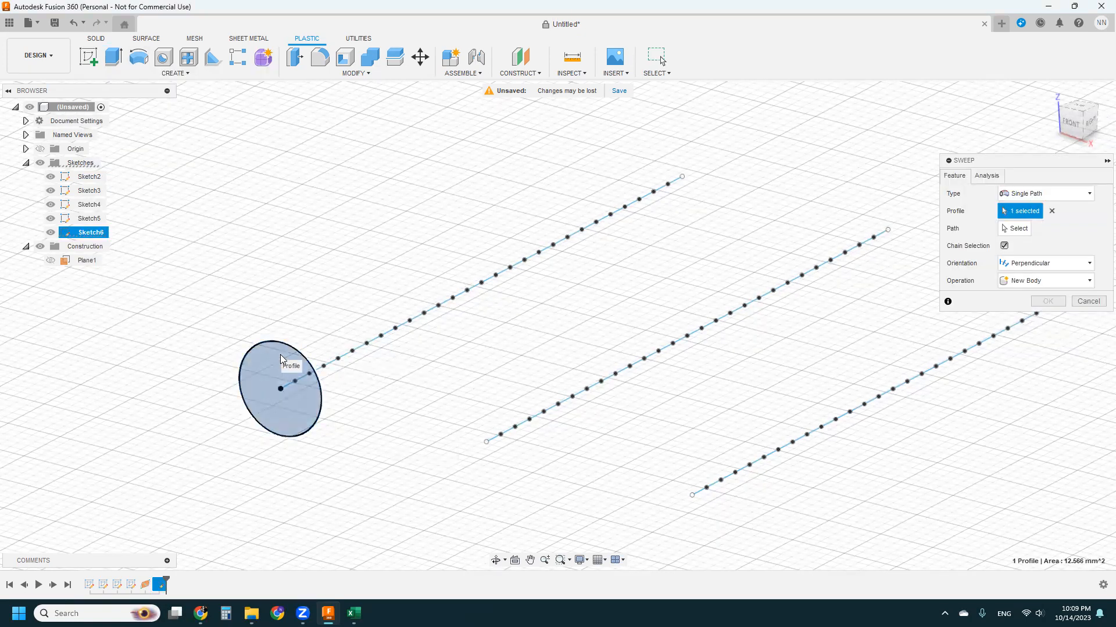
left_click(1046, 194)
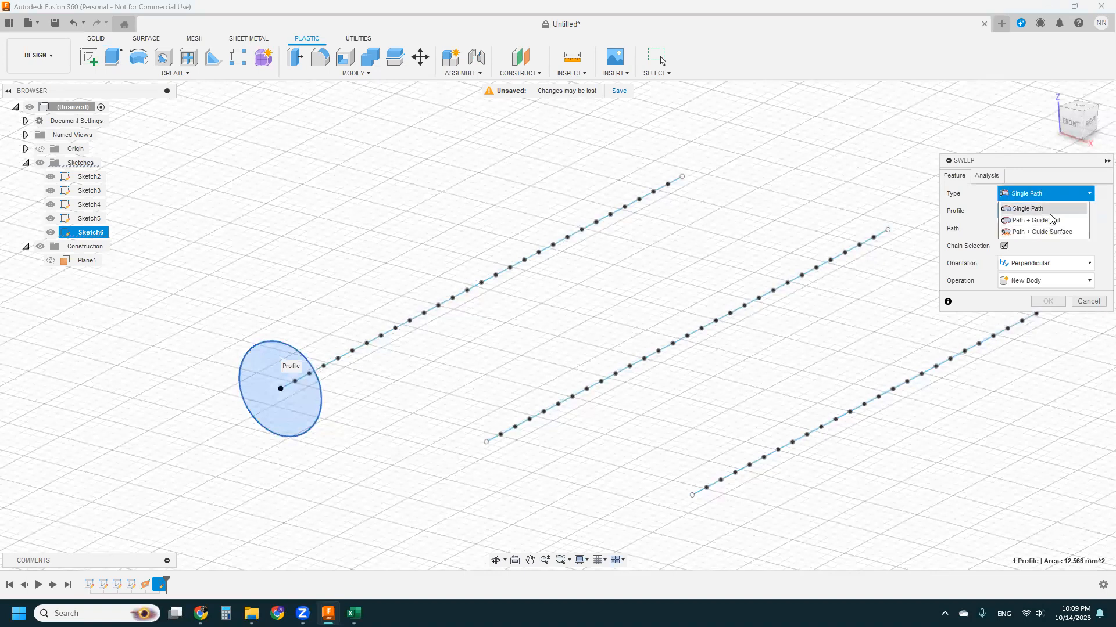
left_click(1021, 222)
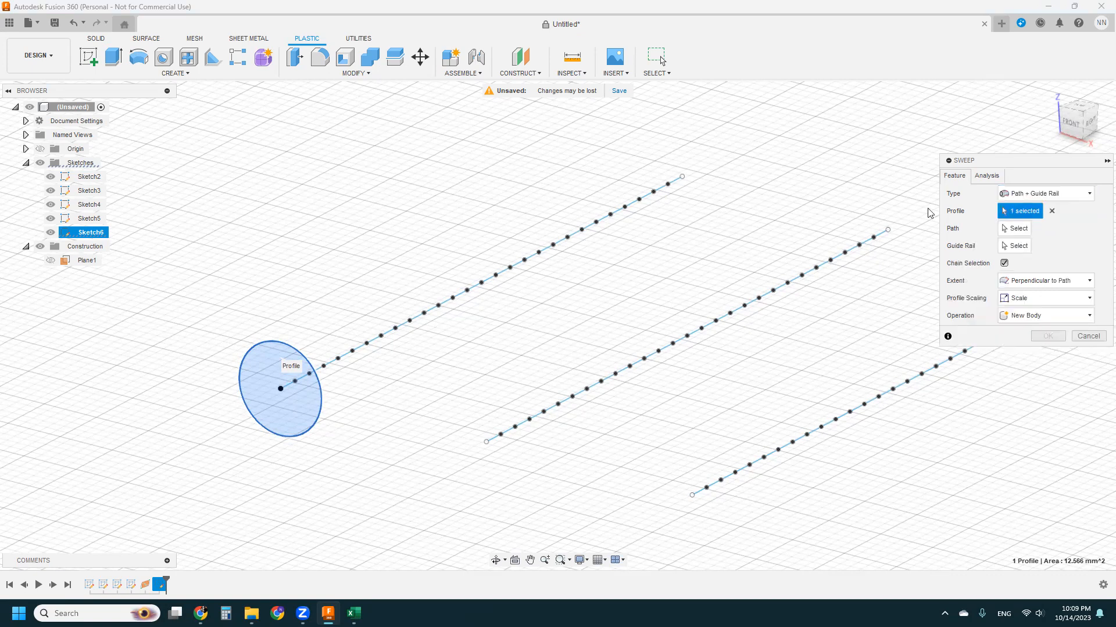
left_click(1014, 229)
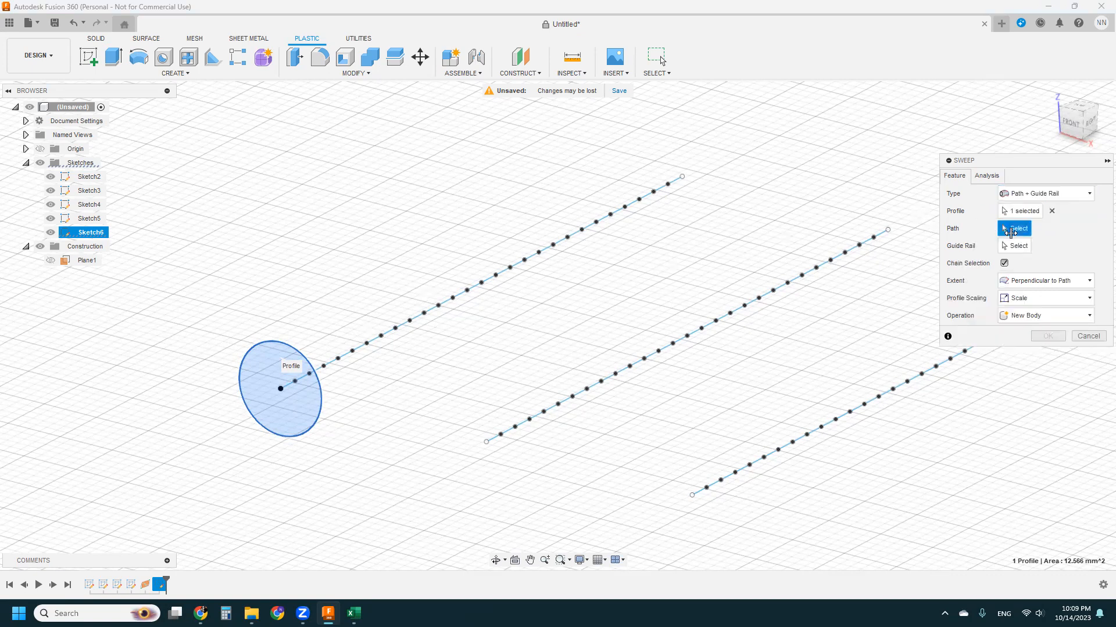
left_click(509, 273)
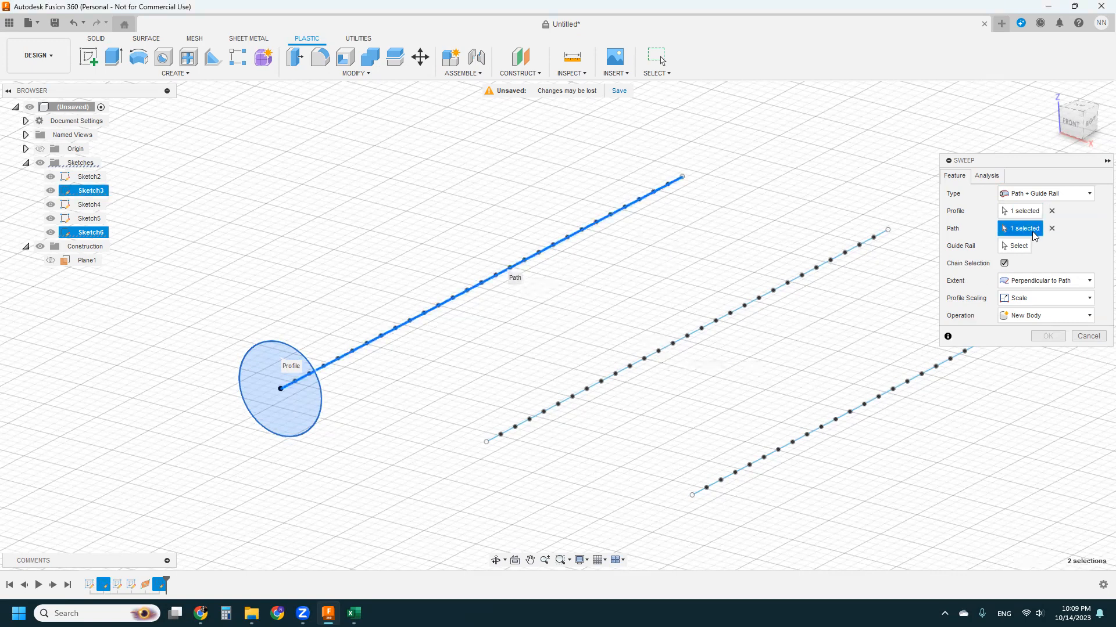
left_click(1017, 246)
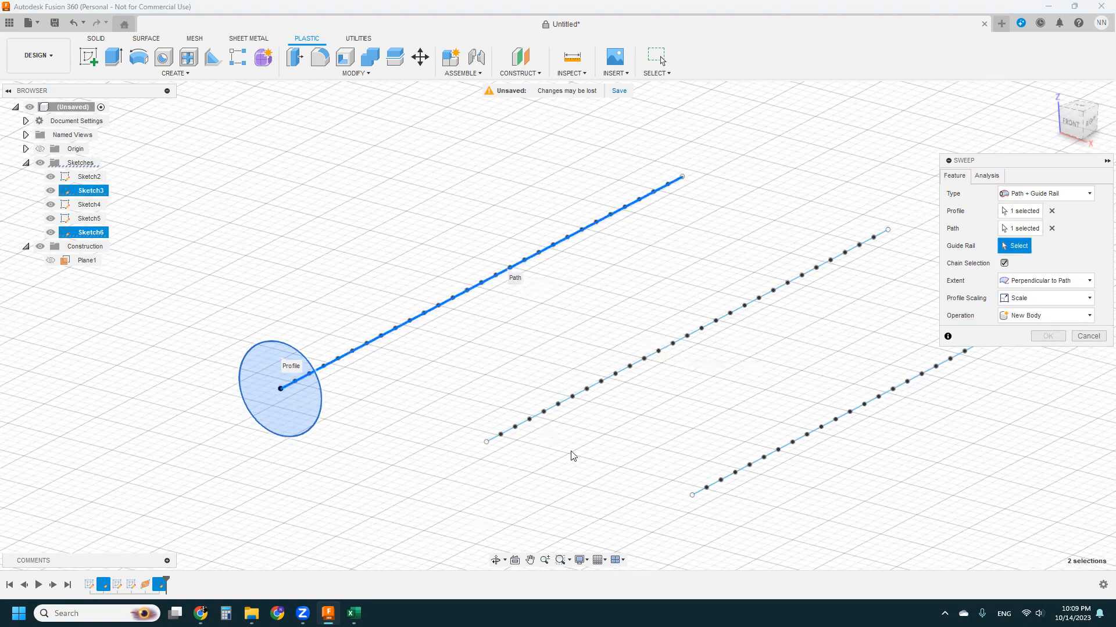
left_click(571, 399)
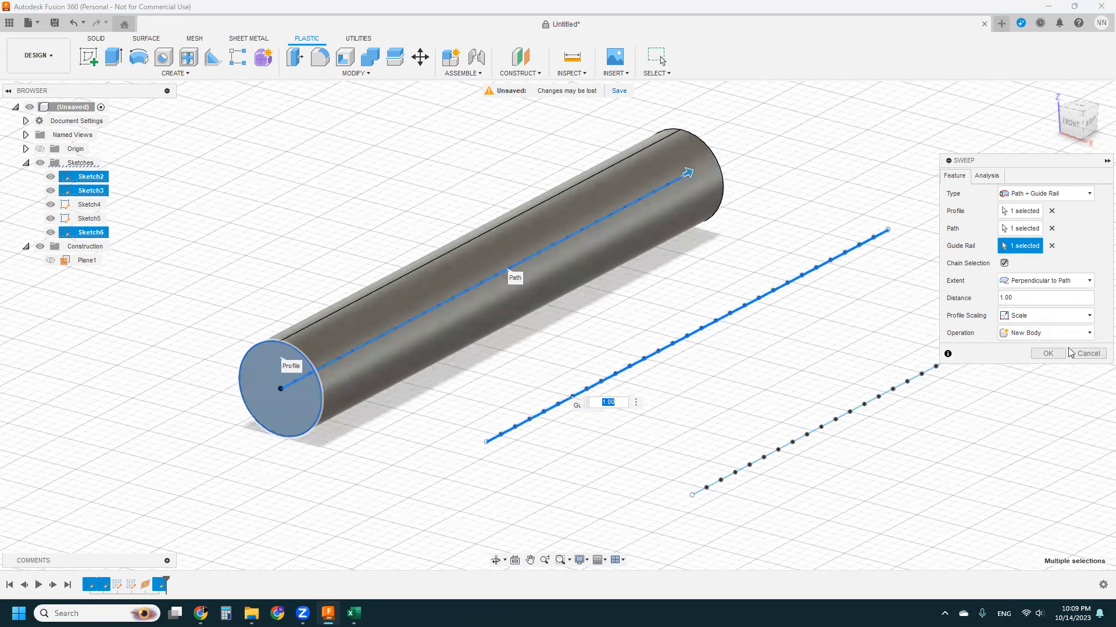
left_click(1079, 355)
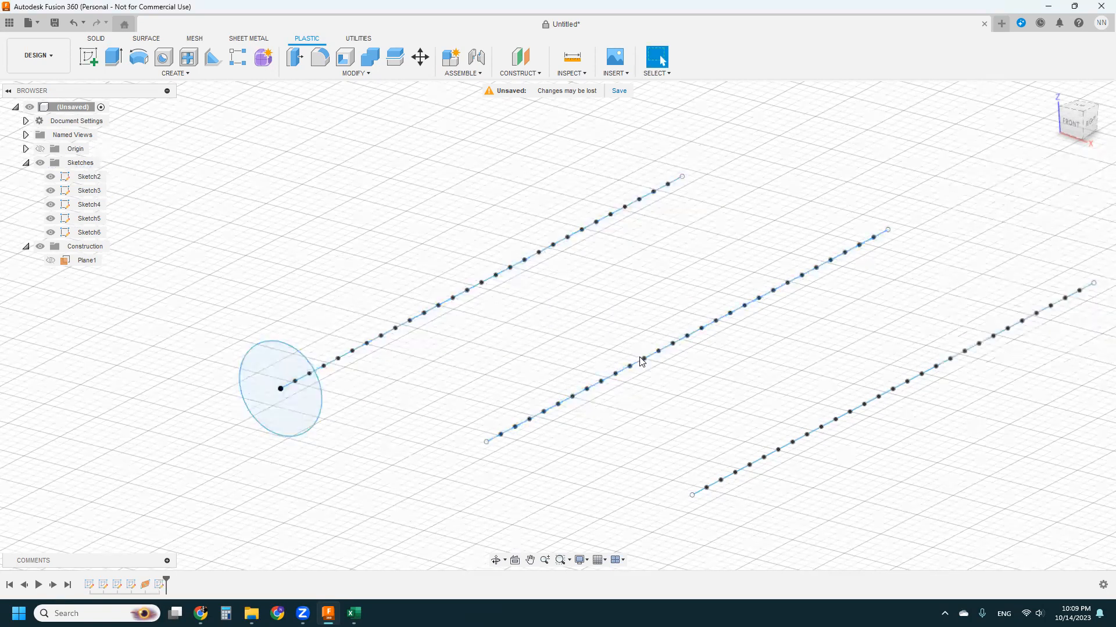
Step: Delete the 4 mm circle at the Left spline's start point
left_click(300, 356)
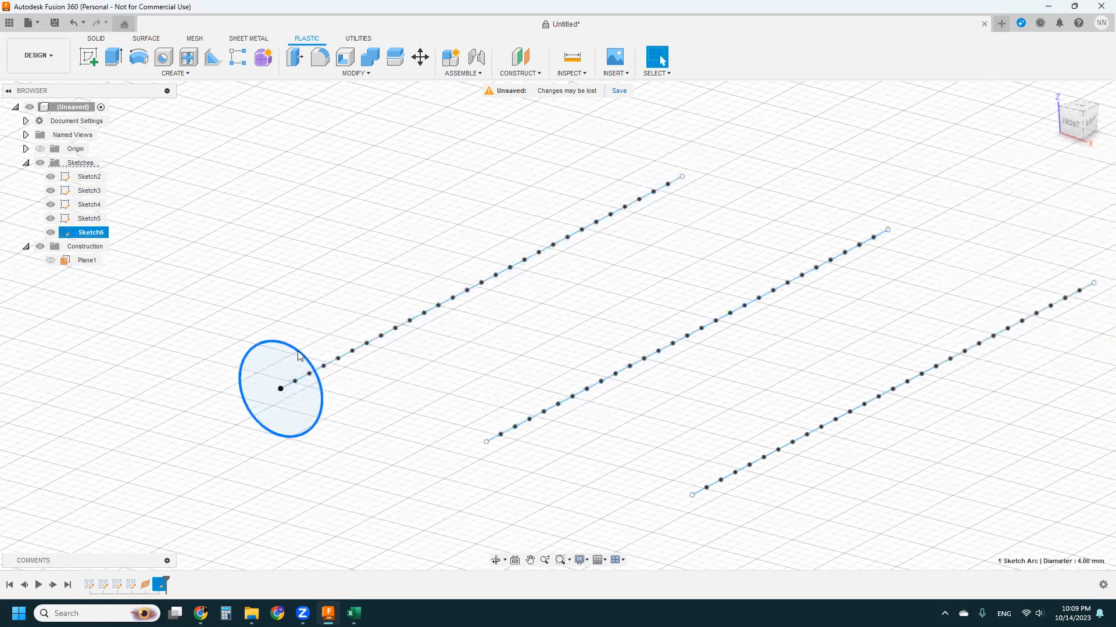
key("Delete")
right_click(81, 234)
left_click(111, 282)
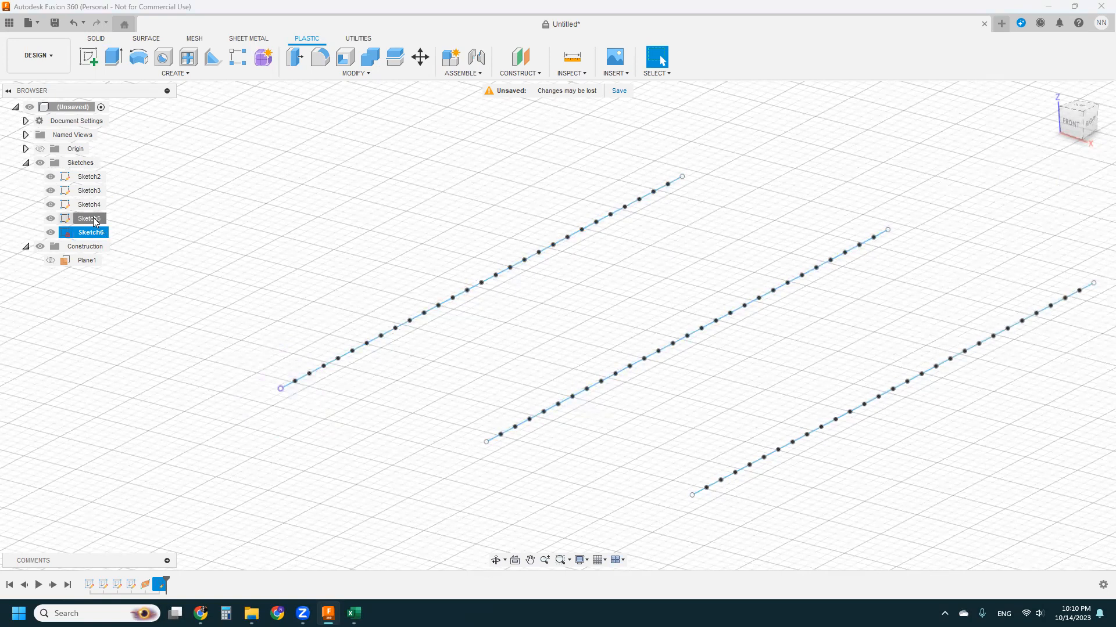
Step: Open Sketch5, which contains the right spline, for editing
left_click(94, 218, "ctrl")
right_click(94, 218)
left_click(149, 203)
right_click(102, 235)
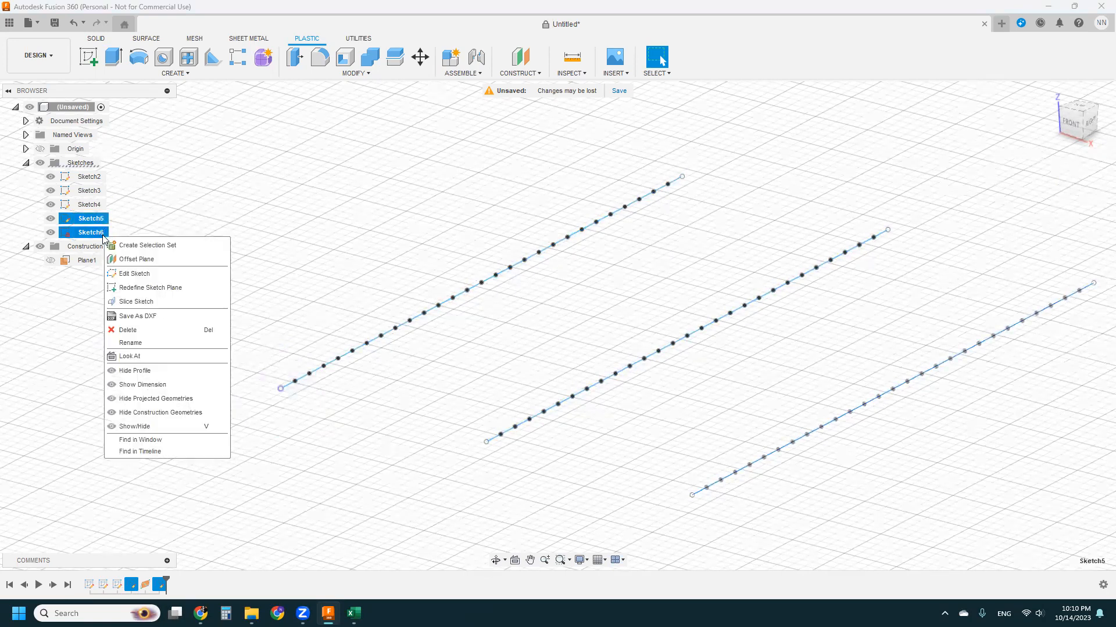
left_click(151, 277)
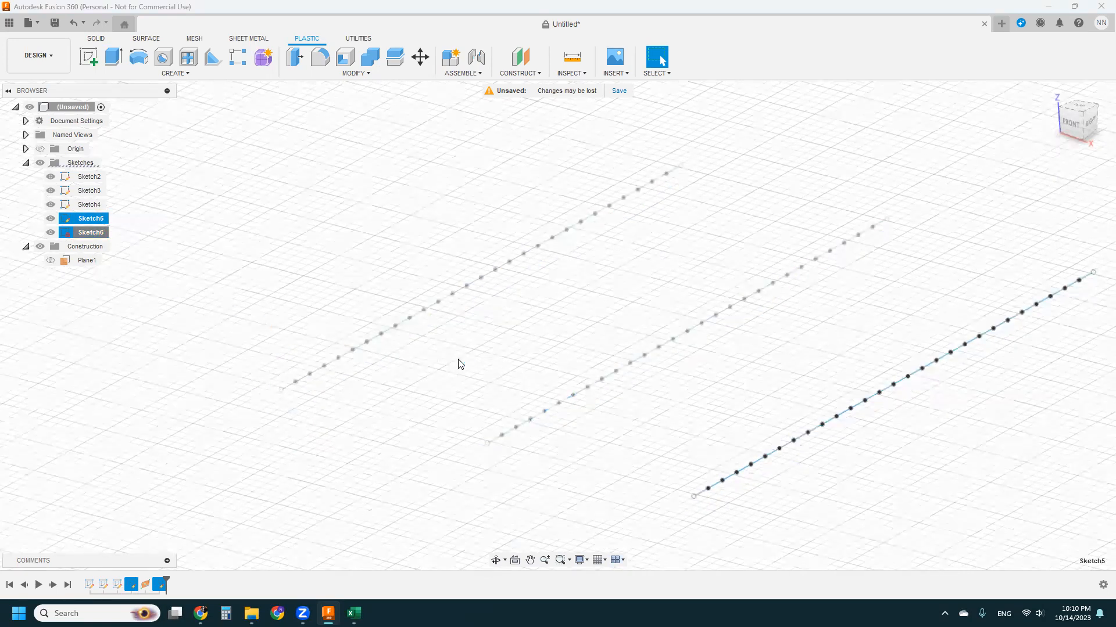
left_click(497, 560)
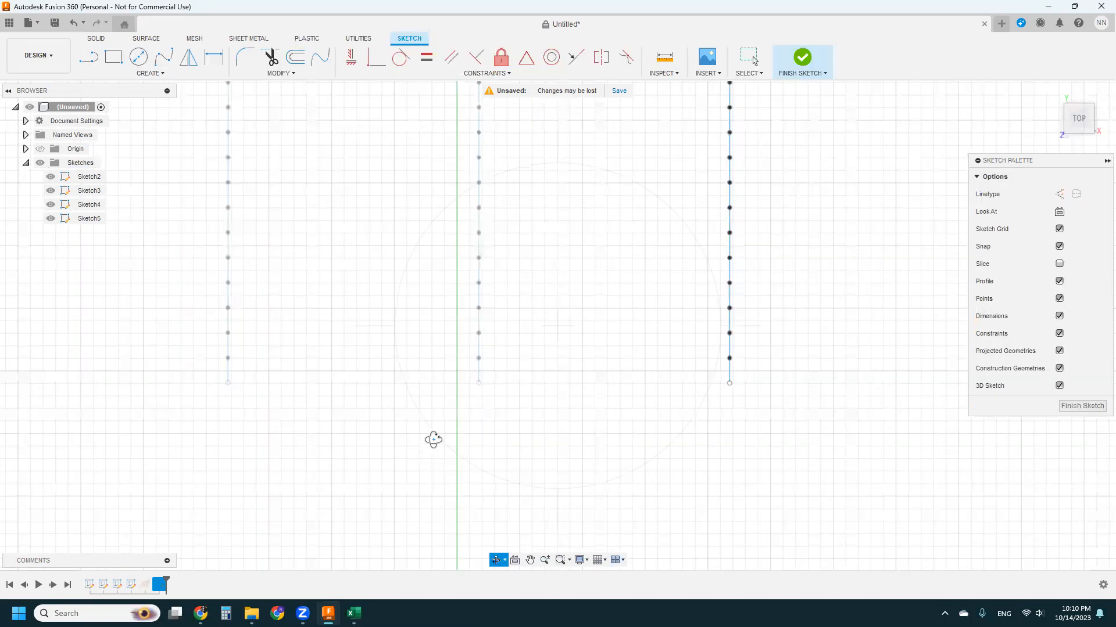
left_click_drag(473, 445, 630, 374)
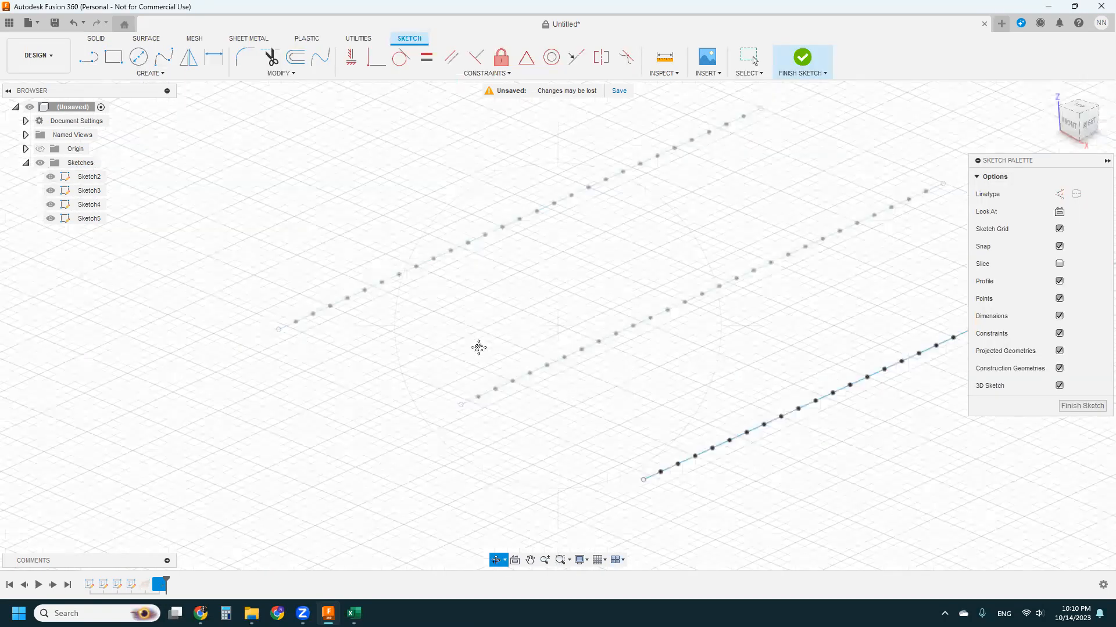
key("Escape")
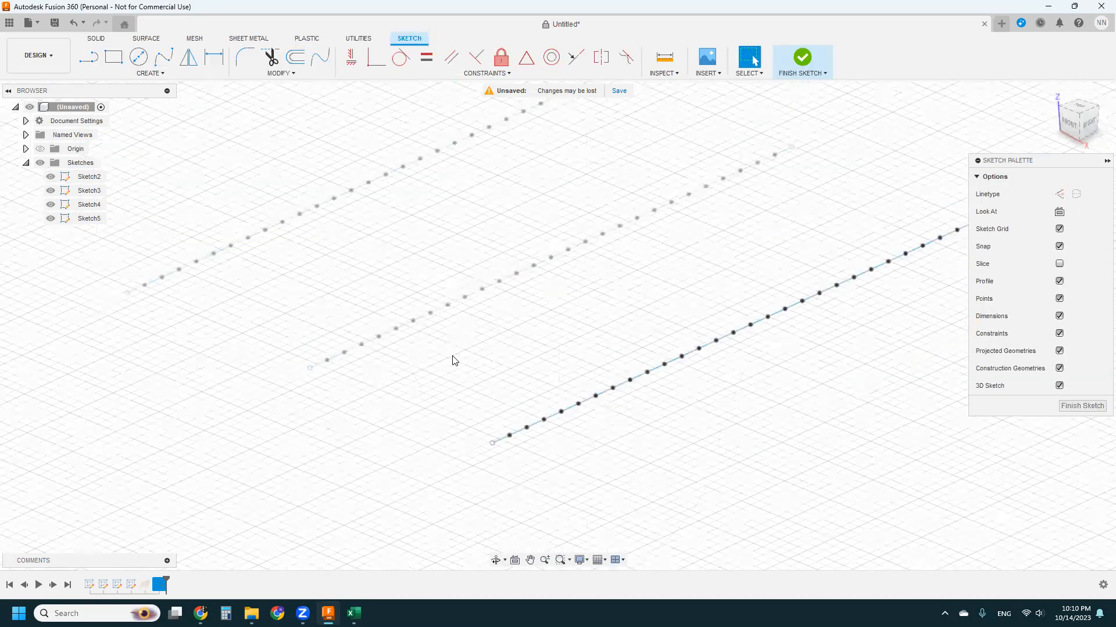
left_click(145, 62)
Step: Close Fusion 360 without saving the untitled design and switch to the Export Processor workbook in Excel
left_click(1091, 9)
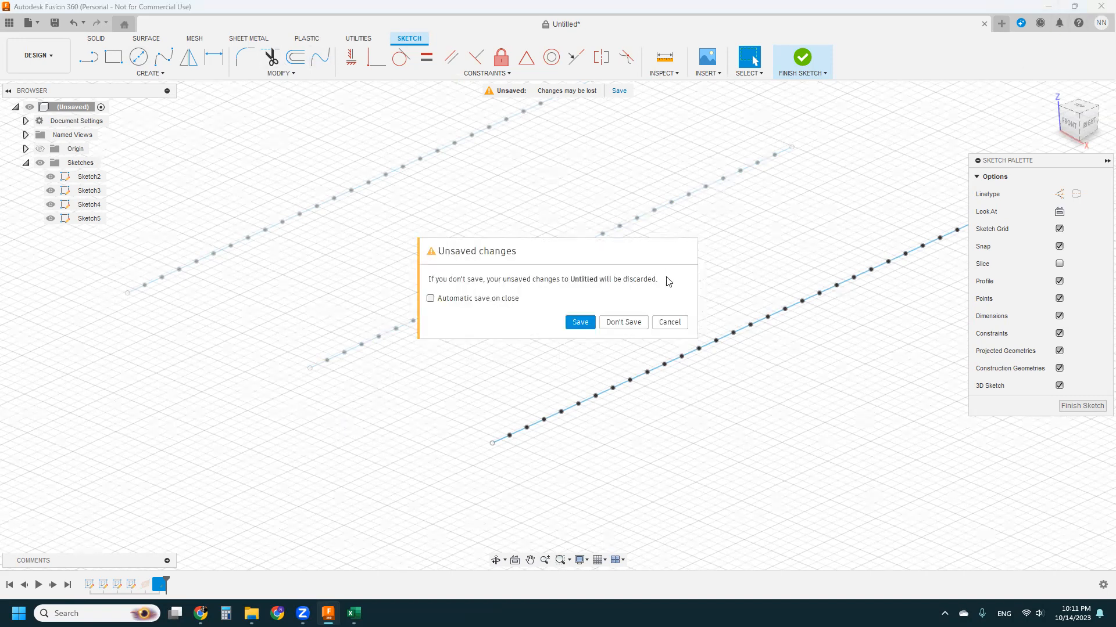
left_click(635, 322)
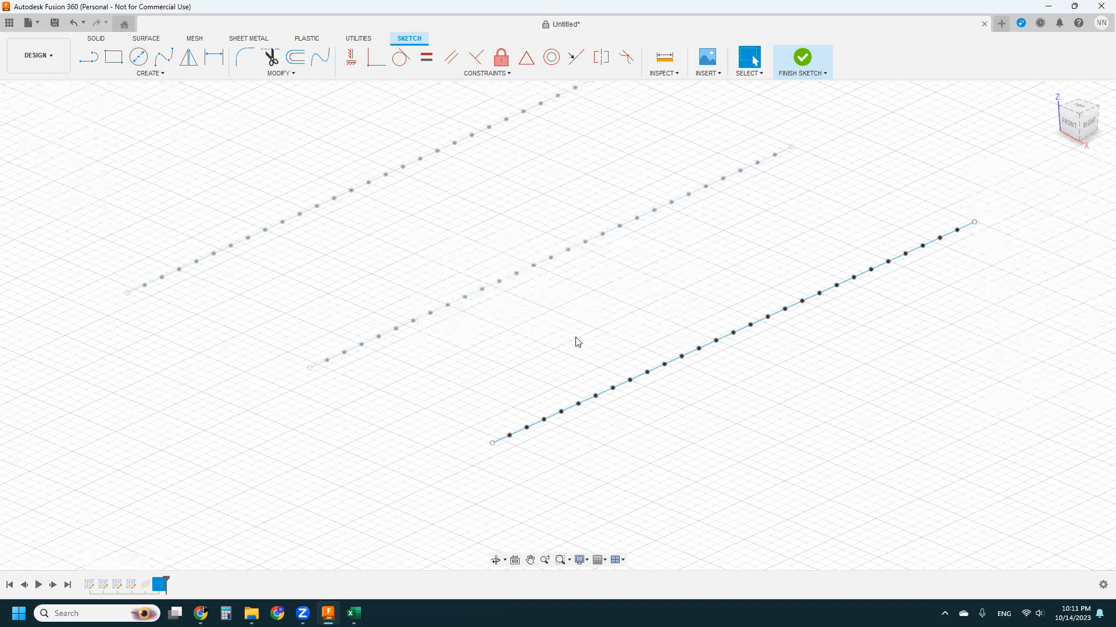
left_click(354, 613)
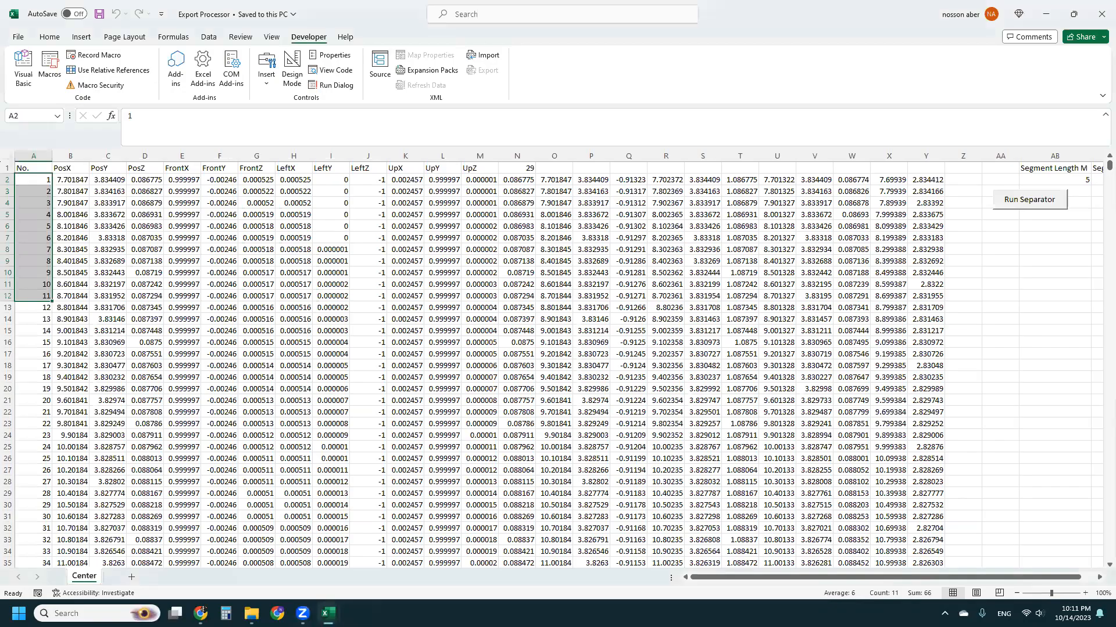